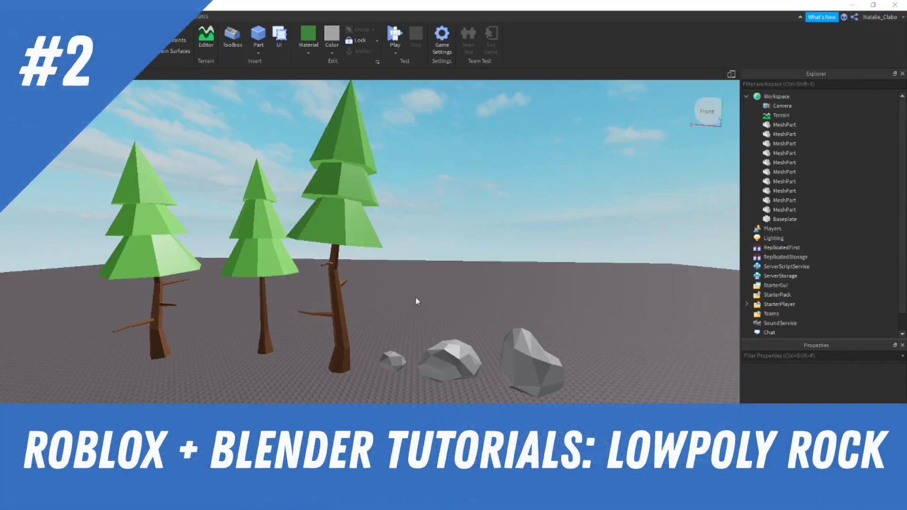
Examine the three low-poly rocks beside the trees from near and far.
click(416, 297)
right_drag(423, 299, 424, 308)
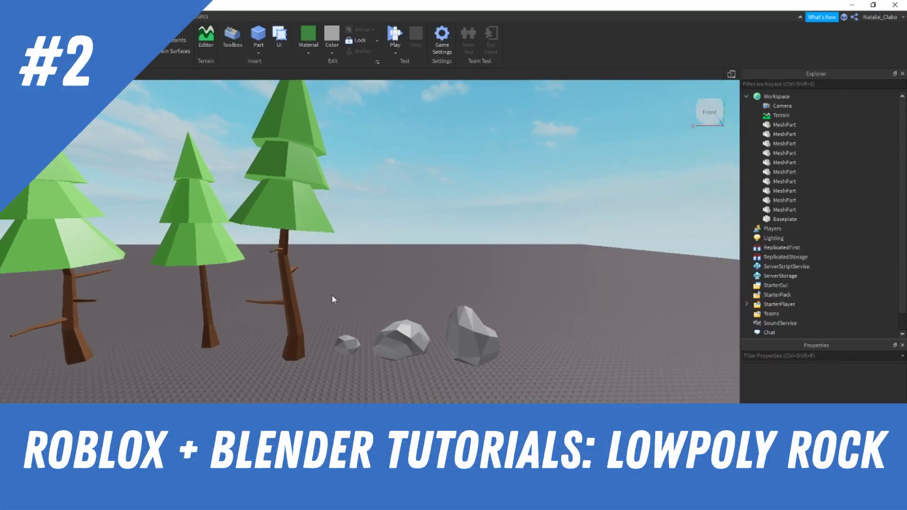
drag(321, 294, 523, 396)
click(525, 392)
right_drag(461, 376, 460, 382)
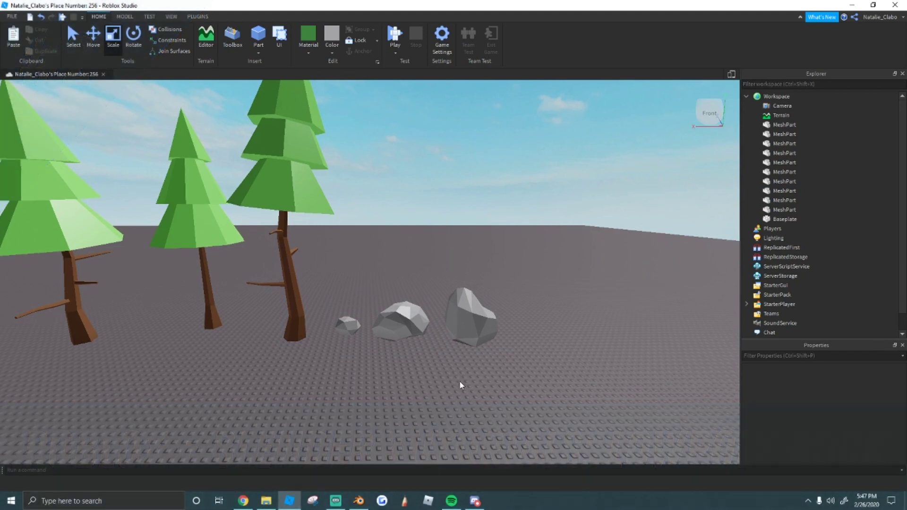
scroll(460, 382, up, 7)
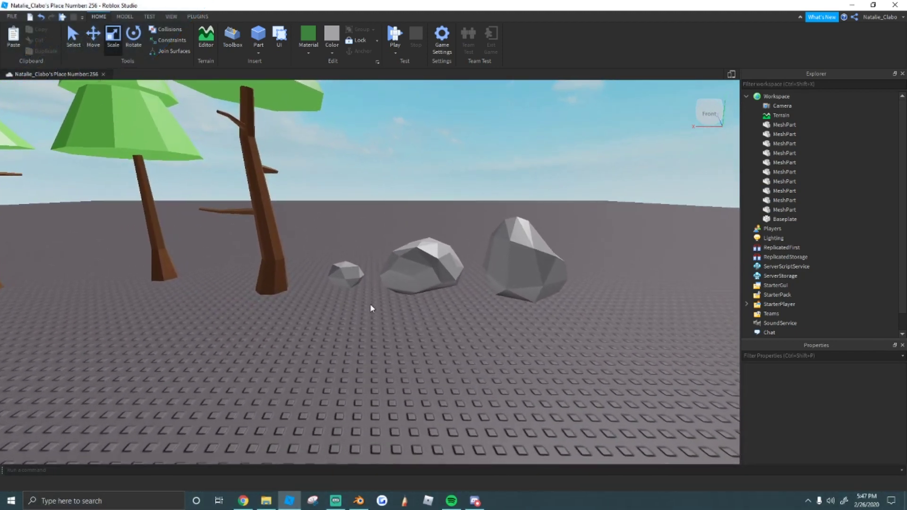
scroll(350, 272, down, 3)
right_drag(353, 289, 356, 287)
scroll(350, 287, up, 3)
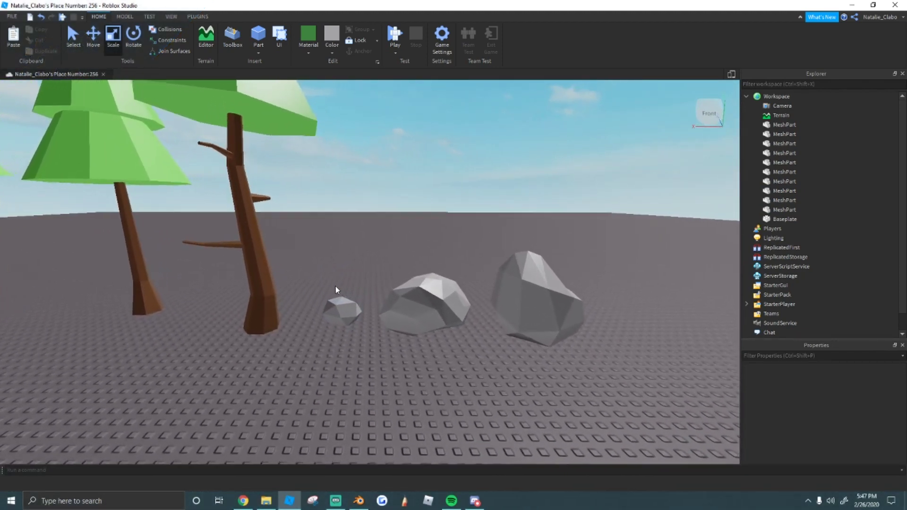
scroll(336, 288, up, 2)
drag(338, 295, 574, 366)
click(419, 353)
scroll(389, 352, up, 5)
right_drag(386, 352, 386, 351)
key(a)
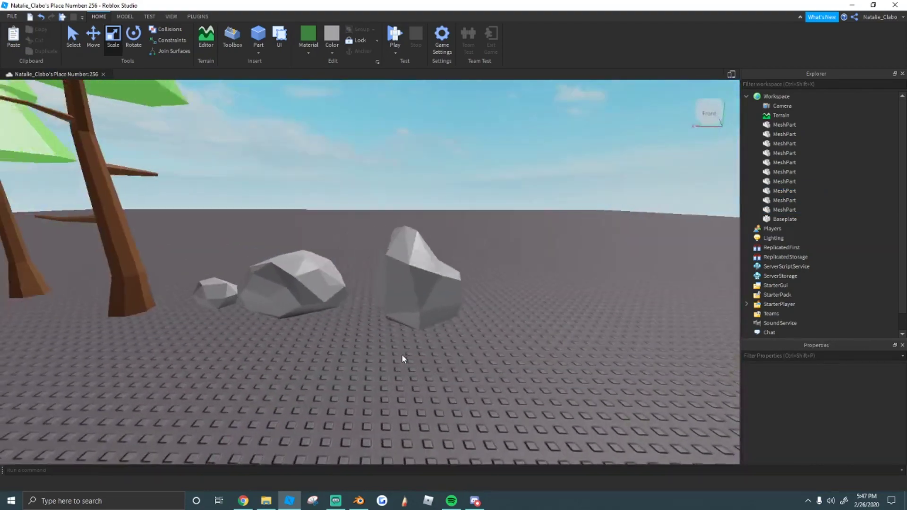
key(a)
scroll(407, 355, down, 3)
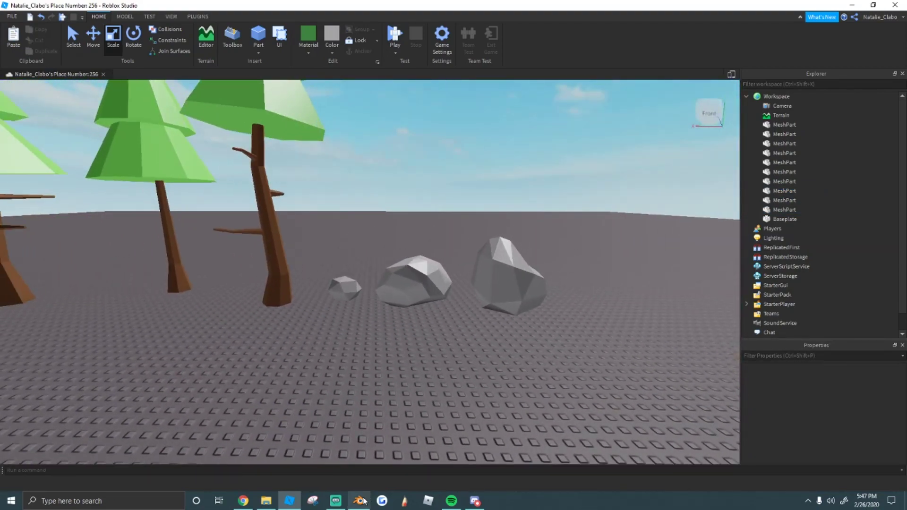
Switch to Blender and delete the existing rounded Cube object from the scene.
click(359, 500)
scroll(423, 270, up, 5)
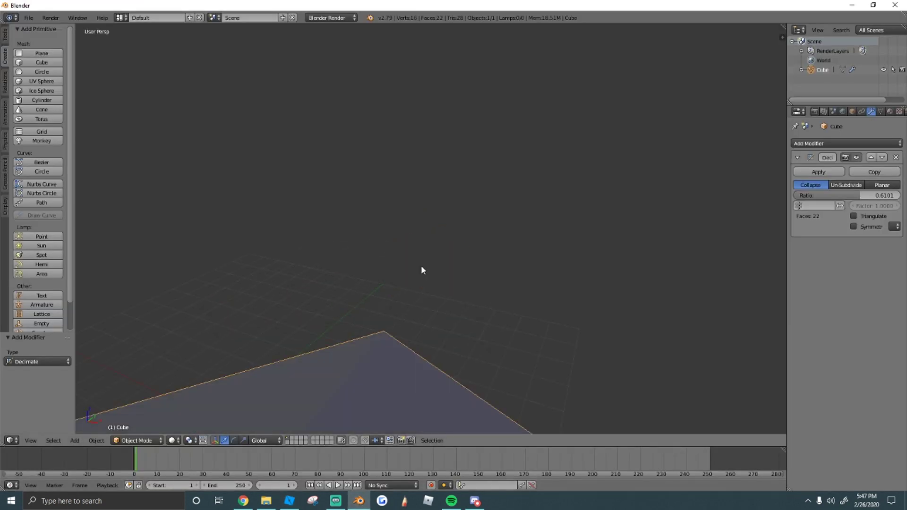
scroll(422, 270, down, 6)
key(x)
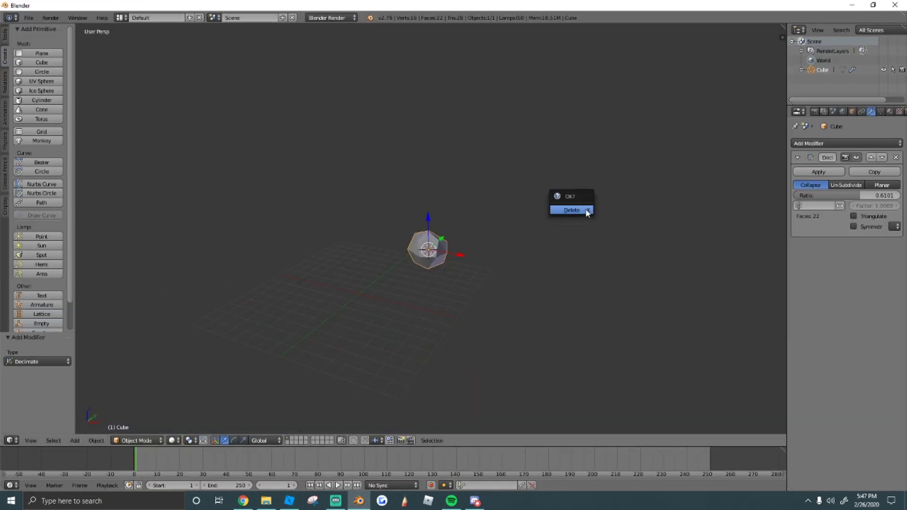
click(588, 213)
key(shift+f)
click(431, 233)
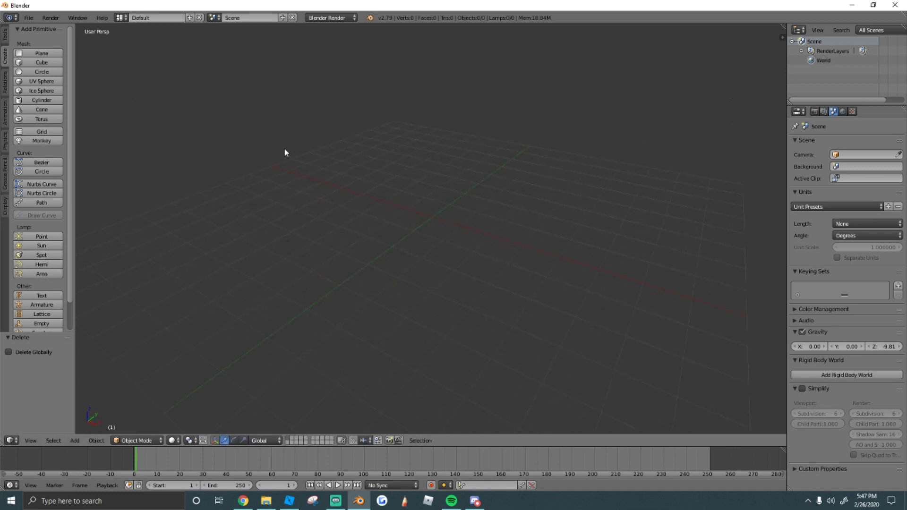
Add a cube and move it towards the grid, about -2.97 units along X, back along Y and about -0.35 along Z.
click(49, 64)
scroll(460, 191, down, 10)
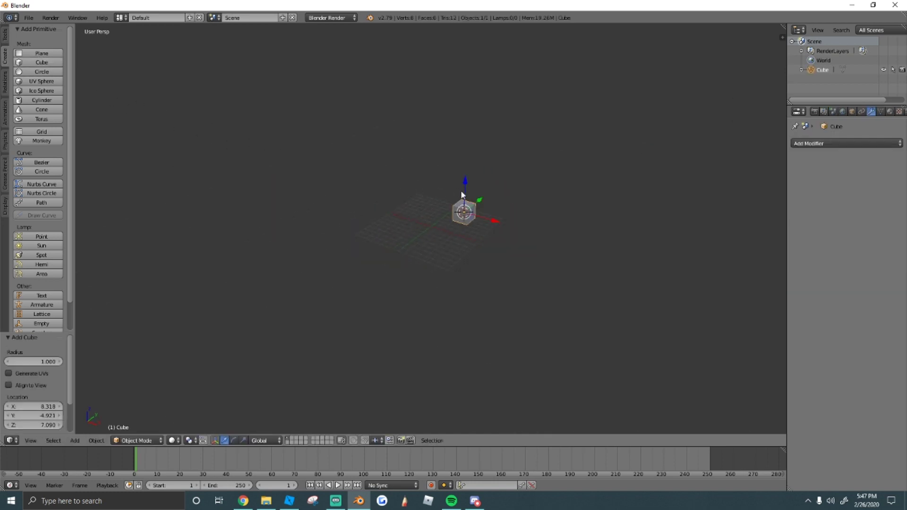
scroll(462, 191, up, 5)
drag(572, 173, 569, 172)
click(501, 162)
key(g)
key(y)
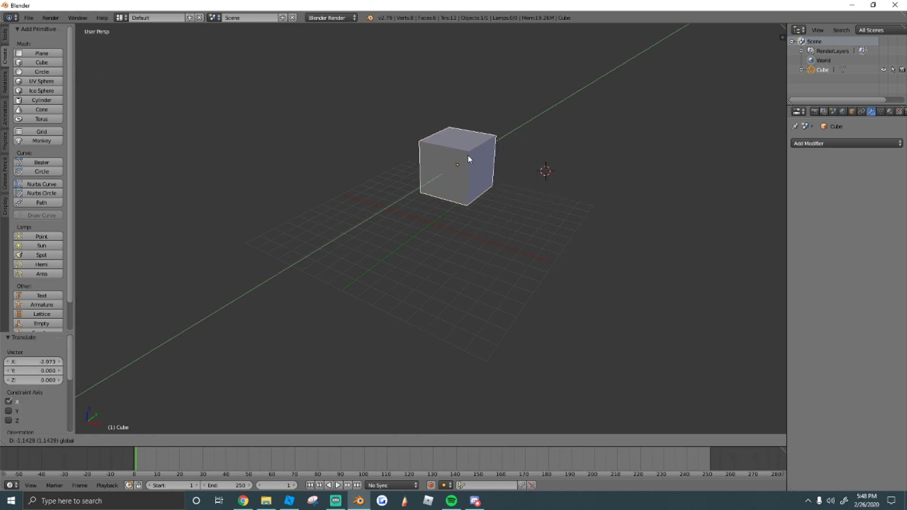
click(444, 180)
drag(433, 149, 433, 159)
key(shift+f)
key(w)
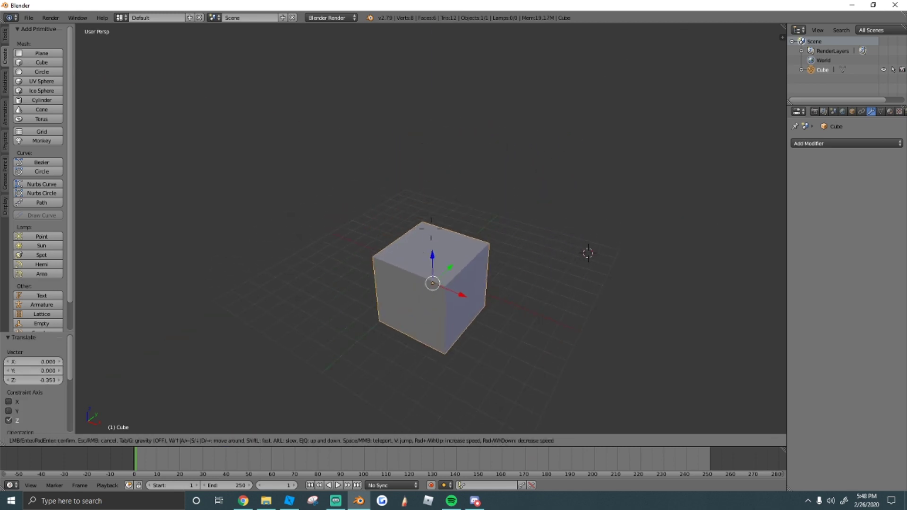
click(431, 231)
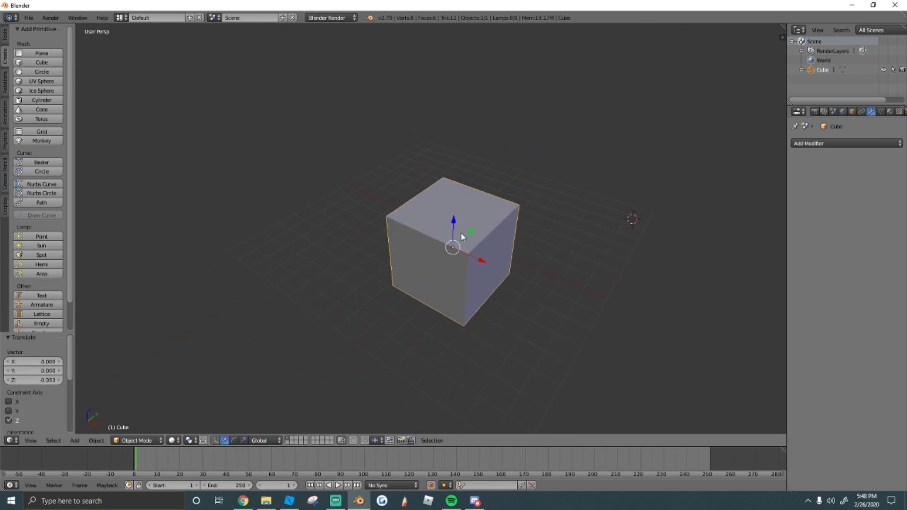
Move the cube about 2.32 units along Y and about -1.12 units along X.
key(g)
key(y)
click(532, 214)
key(g)
key(x)
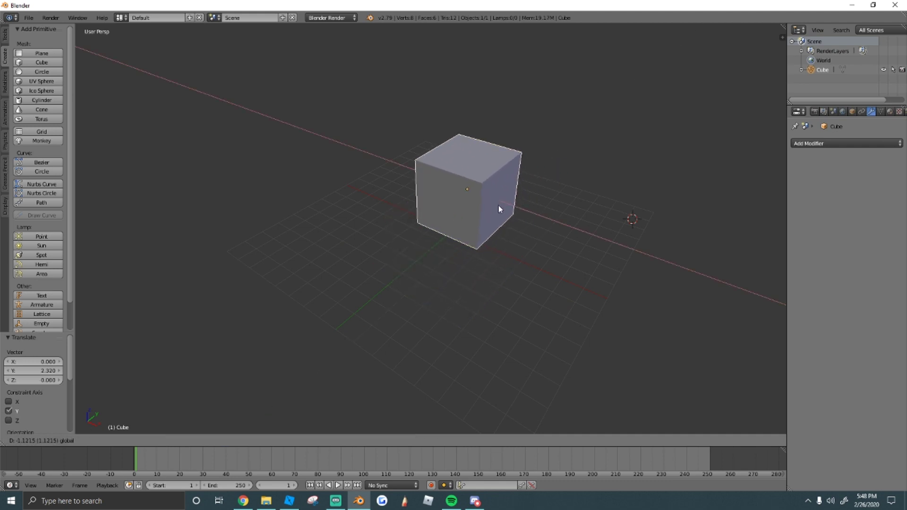
click(498, 206)
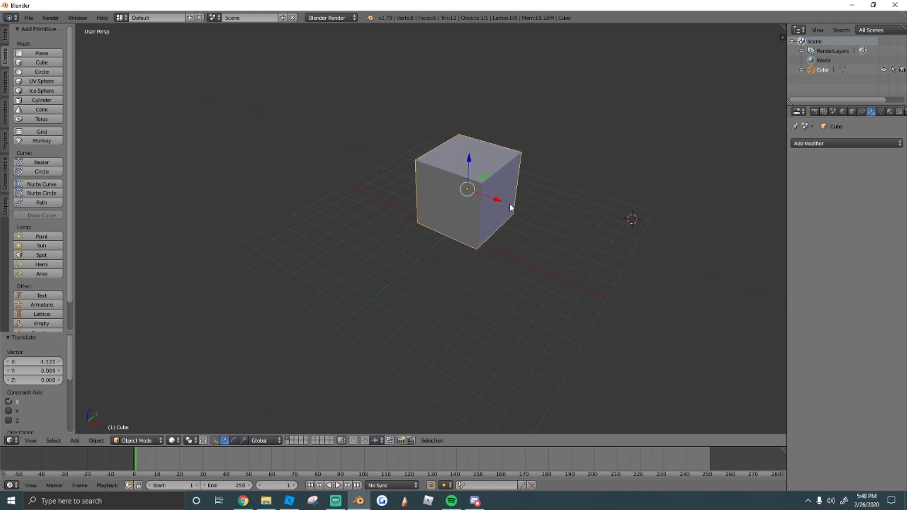
Lower the cube about 1.3 units and shift it about -0.65 units along X.
key(shift+f)
click(430, 229)
key(g)
key(z)
click(482, 275)
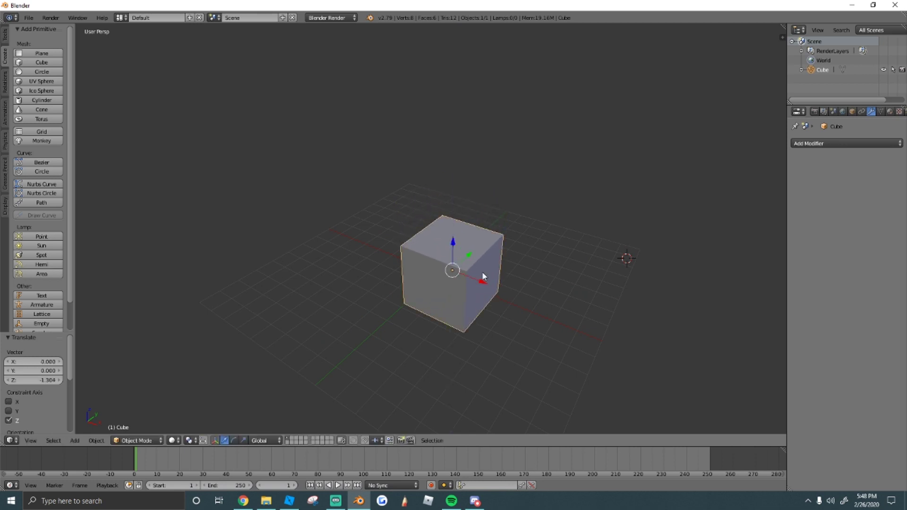
drag(466, 275, 452, 273)
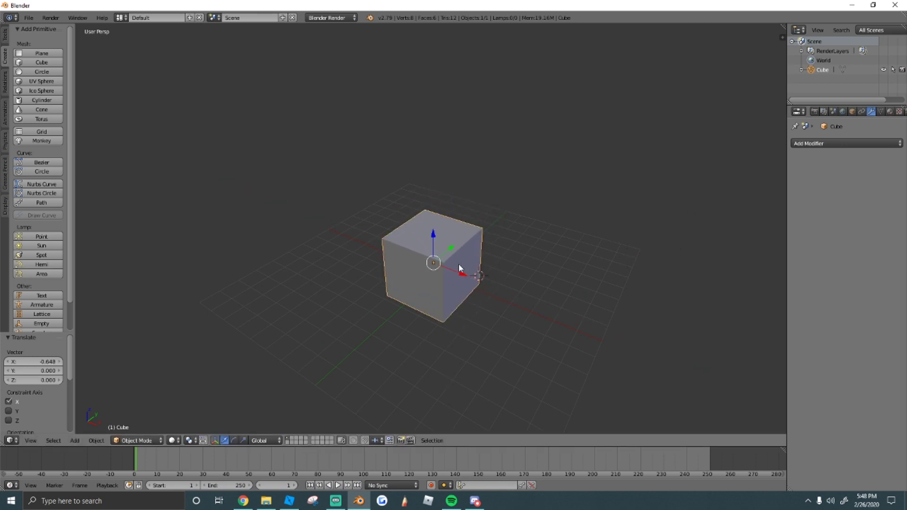
Lower the cube slightly, then move it about 1.51 units along Y and about -3.34 units along X.
key(shift+f)
click(431, 229)
key(g)
key(z)
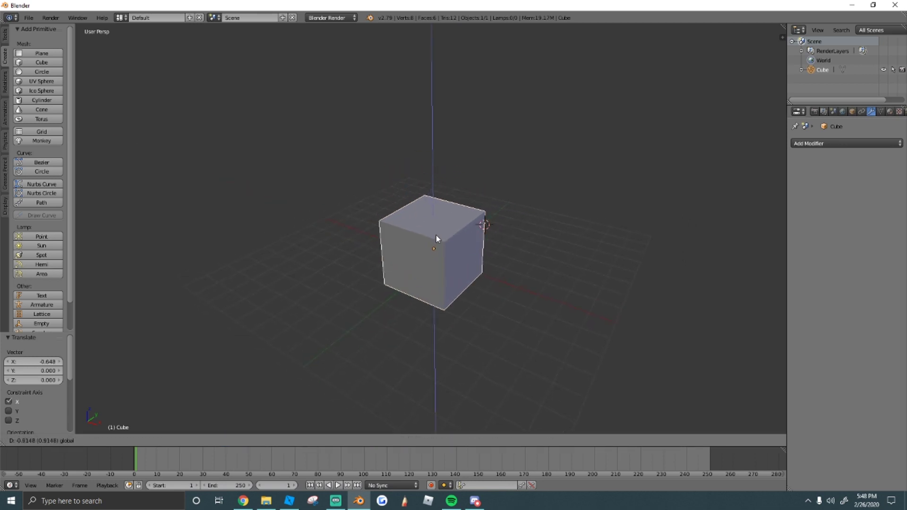
drag(436, 235, 408, 224)
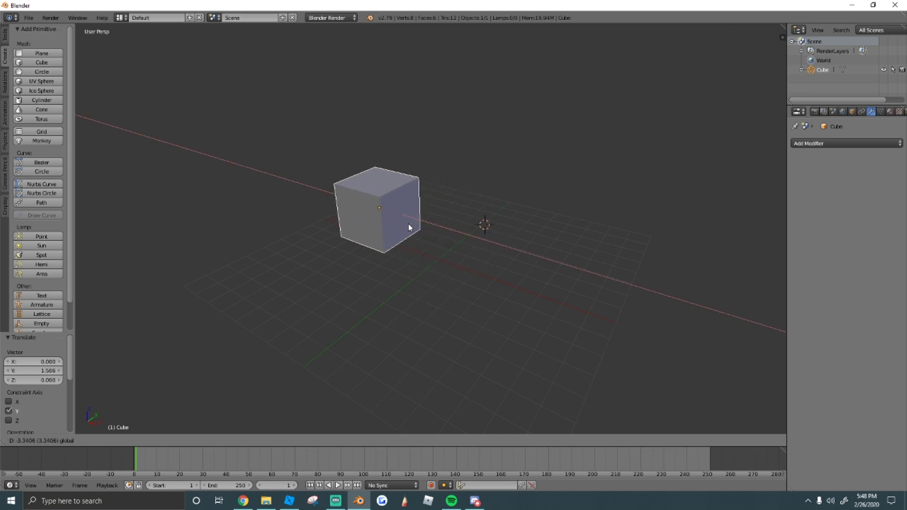
click(409, 227)
Duplicate the cube twice along X to form a row of three, offsetting the first copy about 3.34 units.
key(shift+d)
key(x)
click(490, 240)
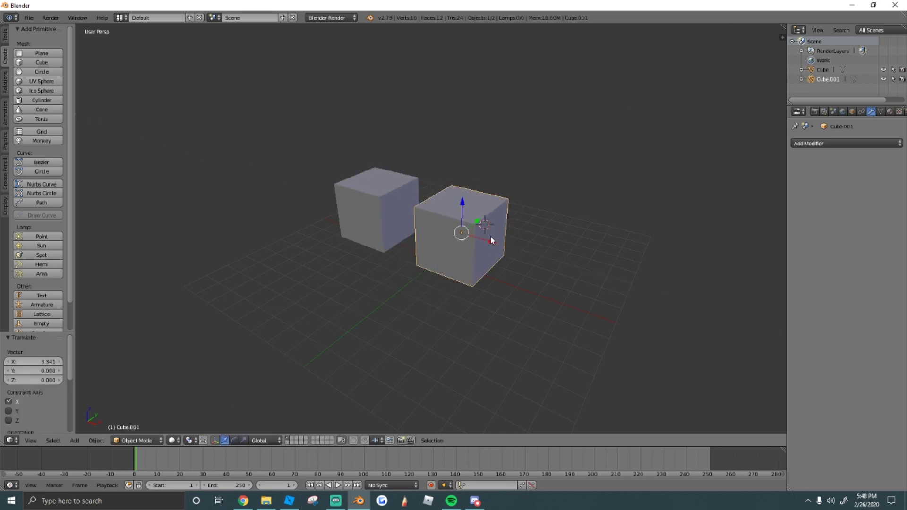
key(shift+d)
key(x)
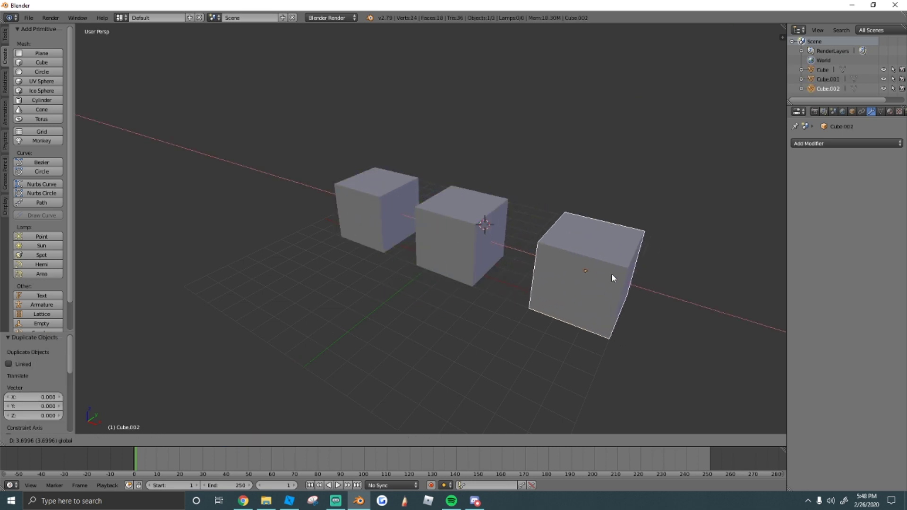
click(611, 273)
Select all three cubes and move them together about -4.42 units along X to centre the row over the grid.
key(shift+f)
key(Escape)
key(a)
key(a)
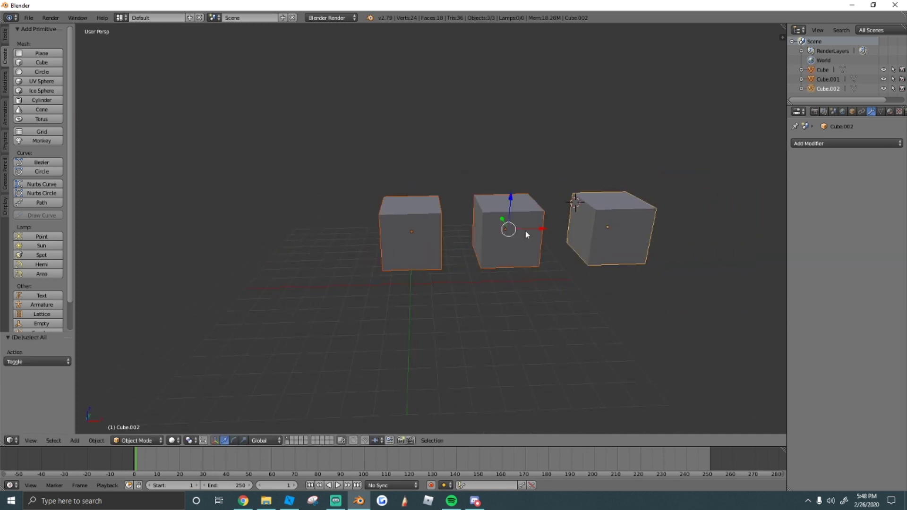
key(g)
key(x)
click(395, 231)
key(shift+f)
key(e)
click(466, 254)
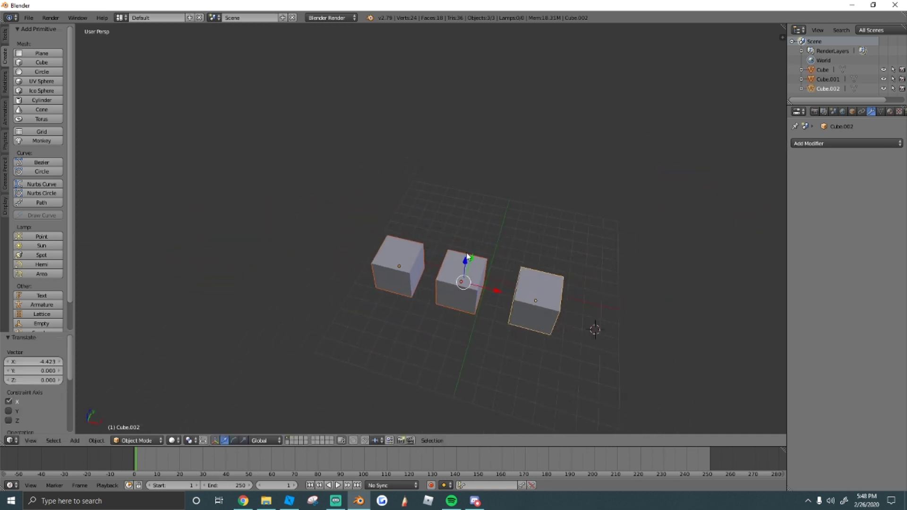
drag(466, 253, 513, 259)
Select only the original cube at the row's end and move it about -3.74 units along X, away from the others.
key(a)
key(shift+f)
key(w)
key(s)
click(431, 228)
right_click(430, 229)
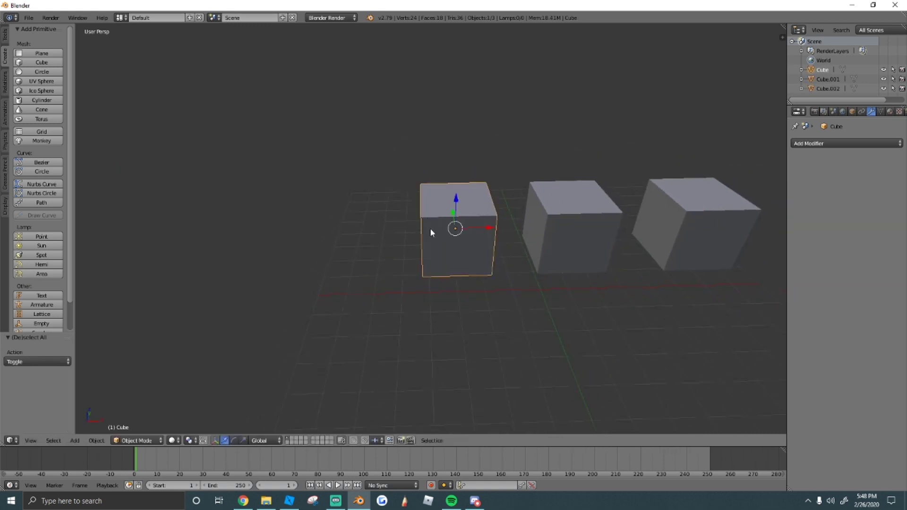
drag(481, 229, 352, 230)
key(shift+f)
key(a)
click(431, 228)
click(446, 236)
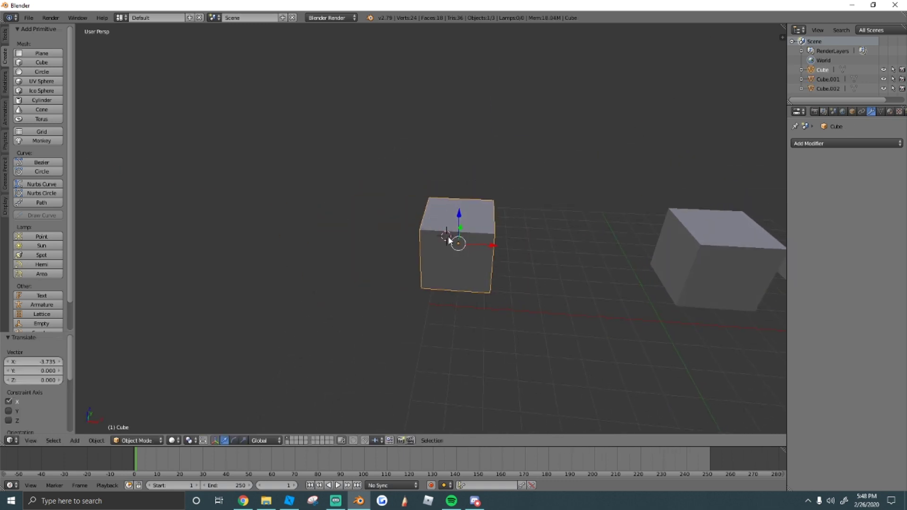
Add a Subdivision Surface modifier to the separated cube, staying in Object Mode.
click(813, 144)
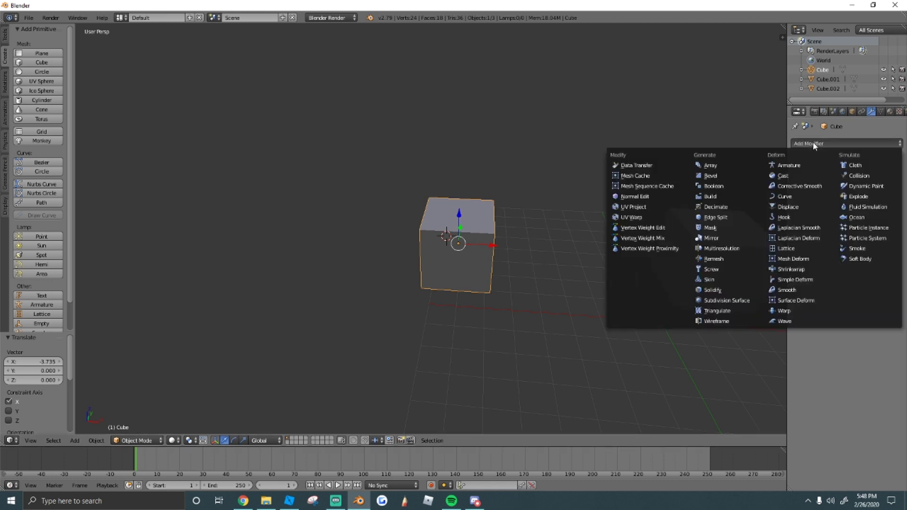
click(719, 303)
key(shift+f)
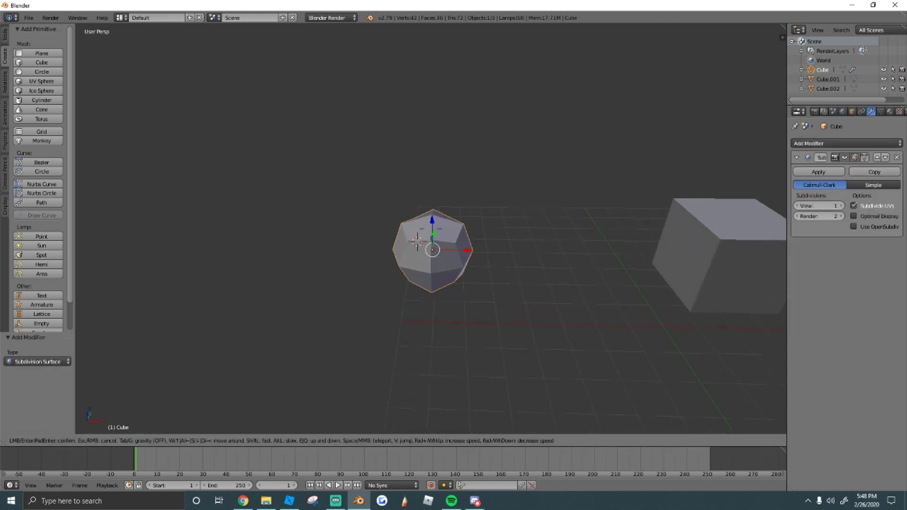
key(w)
key(s)
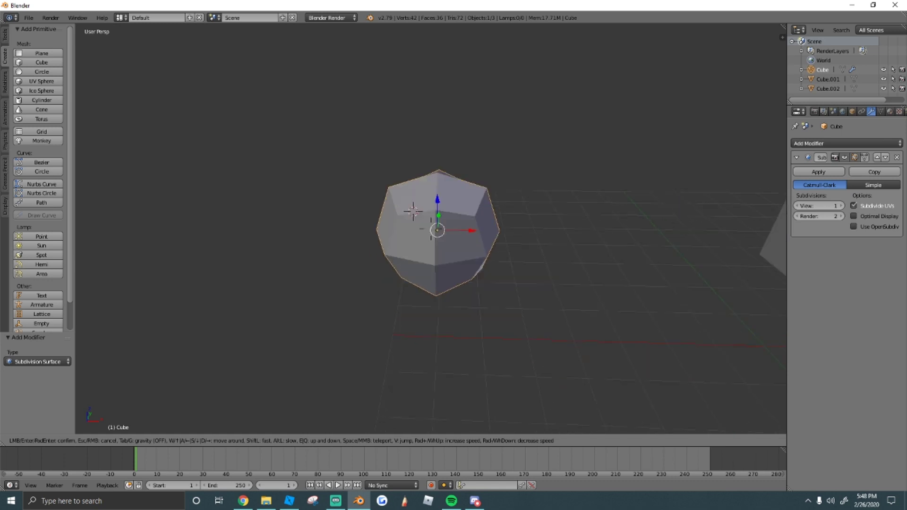
click(431, 229)
click(131, 440)
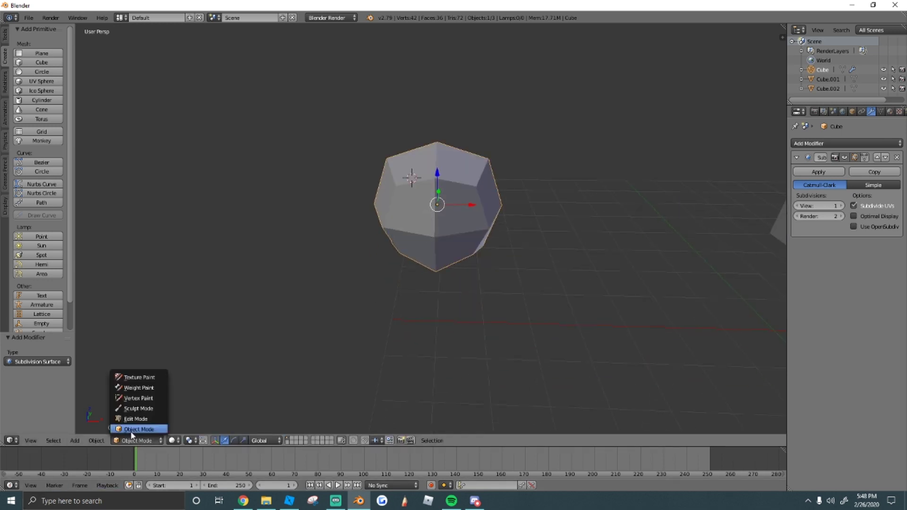
click(132, 432)
Select the middle cube and enter Edit Mode on it.
key(shift+f)
key(s)
click(431, 229)
right_click(431, 229)
key(shift+f)
key(s)
click(431, 229)
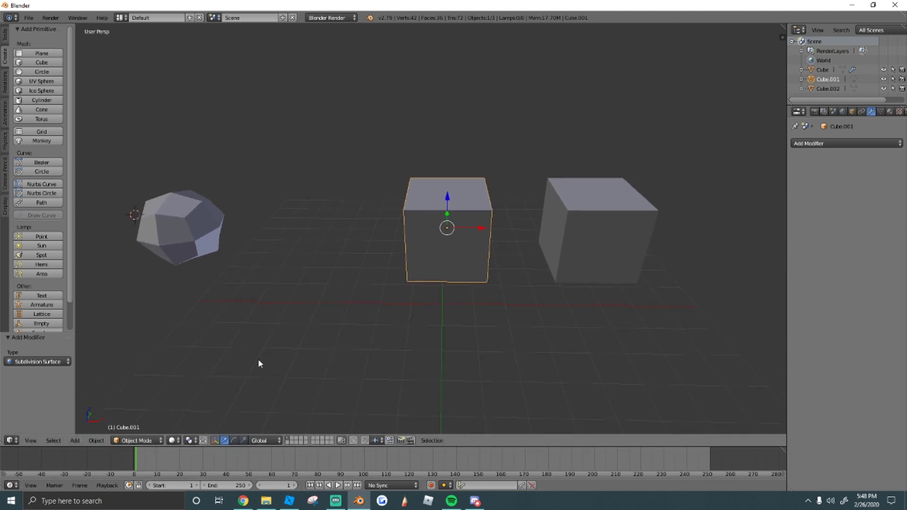
key(Tab)
right_click(415, 205)
key(Tab)
key(Tab)
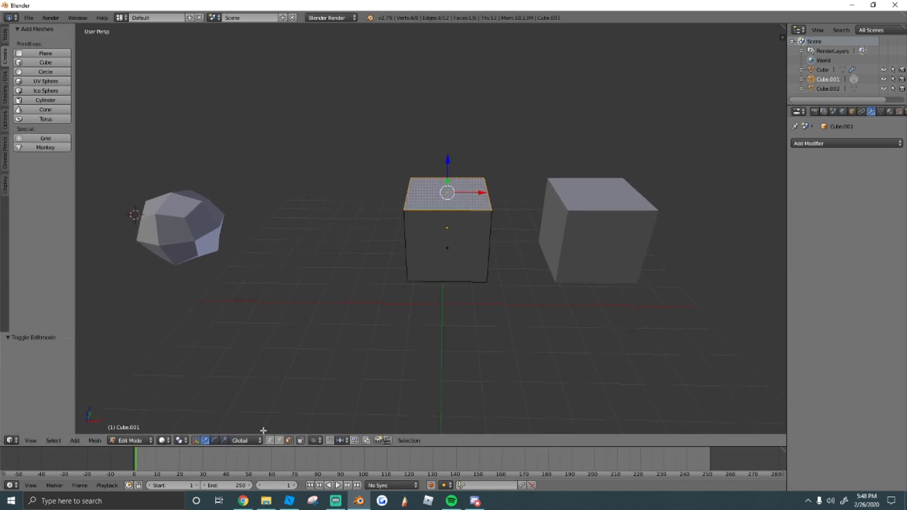
Pull the middle cube's upper corner vertices inward and downward to make its shape irregular, then deselect everything.
right_click(408, 176)
drag(439, 179, 490, 228)
right_click(486, 177)
right_click(407, 206)
drag(403, 182, 411, 213)
key(a)
Inspect the deformed middle cube from several sides and undo the most recent moves of its upper corner vertices.
key(shift+f)
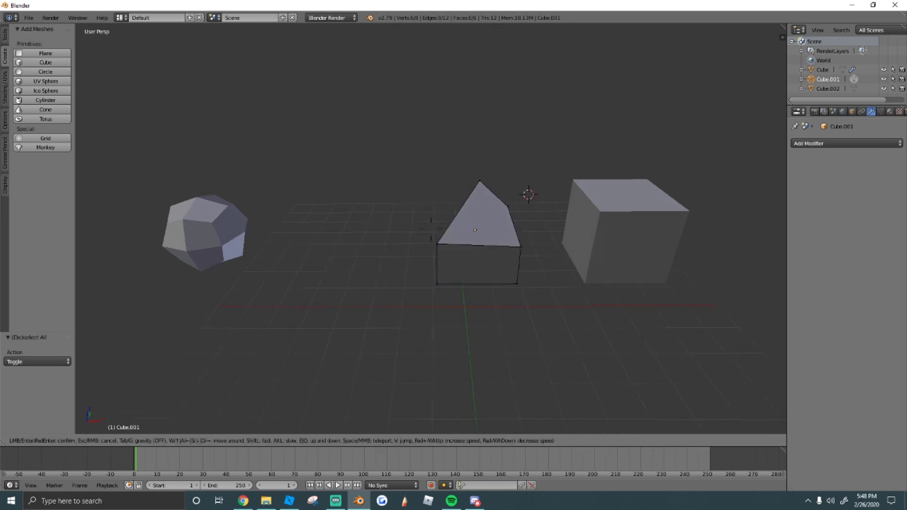
key(d)
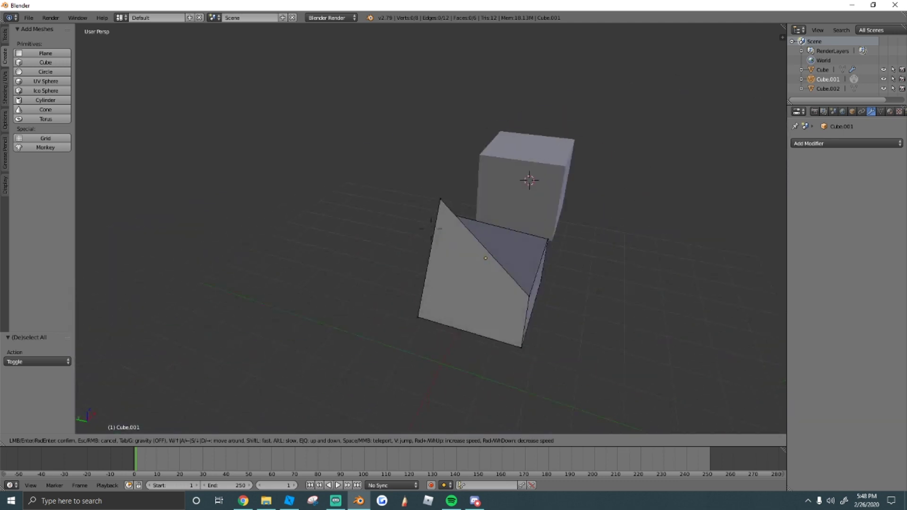
key(s)
key(w)
click(220, 231)
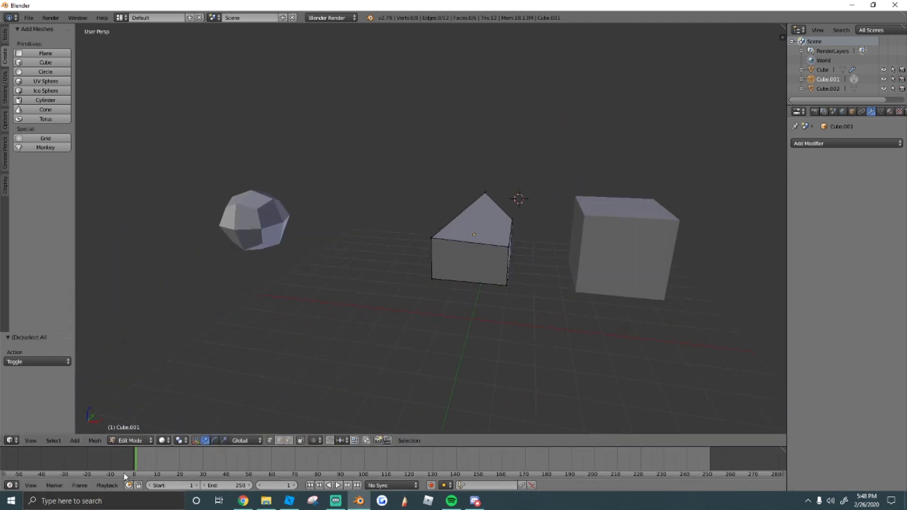
key(ctrl+z)
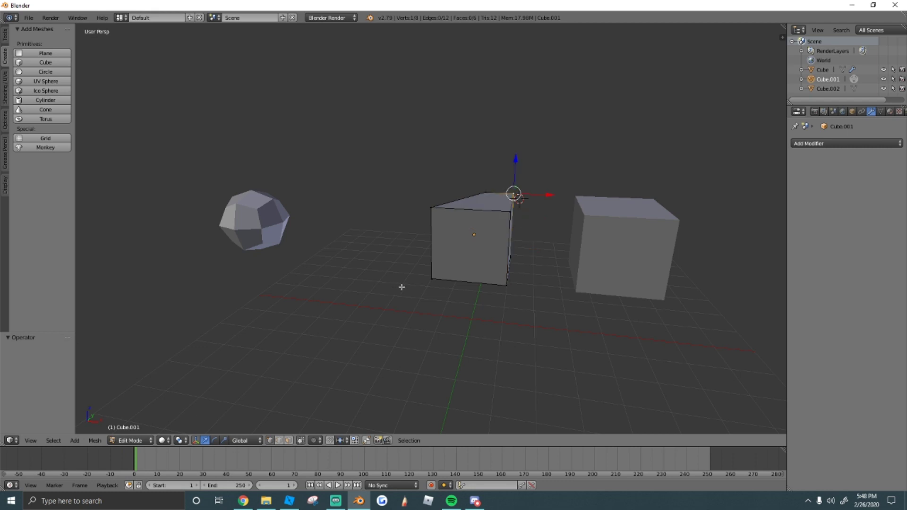
Return the middle cube to Object Mode and select the subdivided cube instead.
click(131, 440)
click(159, 416)
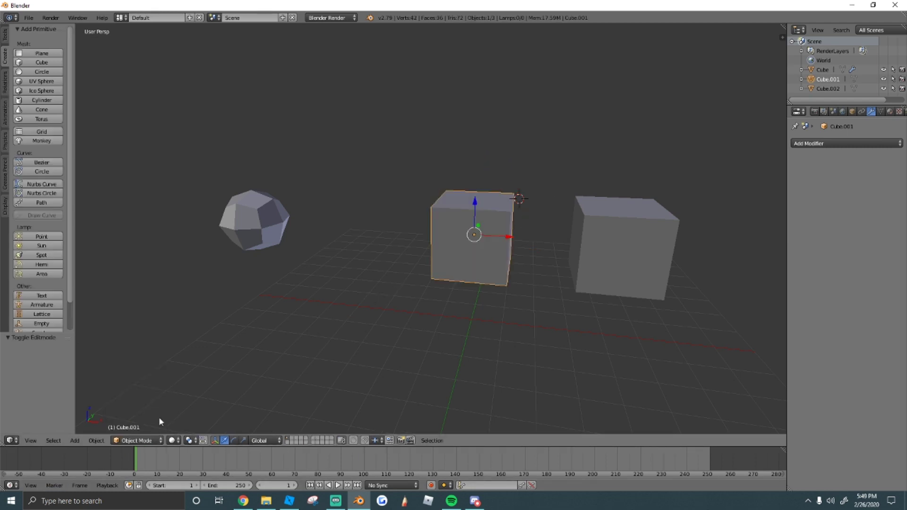
key(shift+f)
click(431, 231)
right_click(431, 231)
key(shift+f)
key(s)
key(w)
click(431, 231)
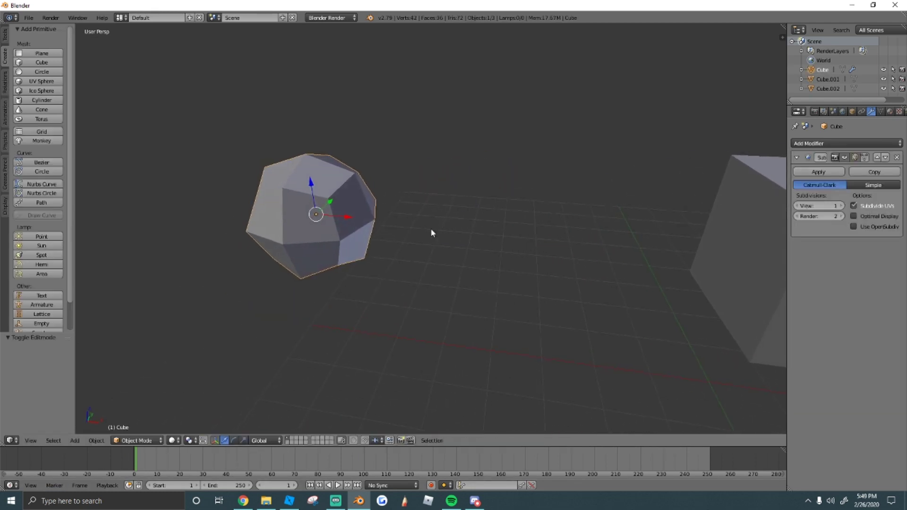
Set the viewport subdivision level of the rounded cube's Subdivision Surface modifier to 2.
key(shift+f)
key(w)
key(s)
key(w)
key(s)
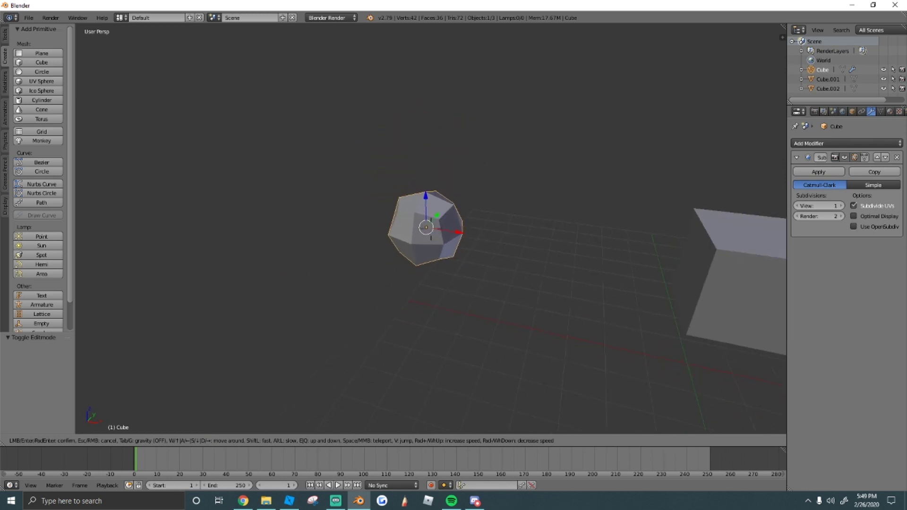
click(433, 232)
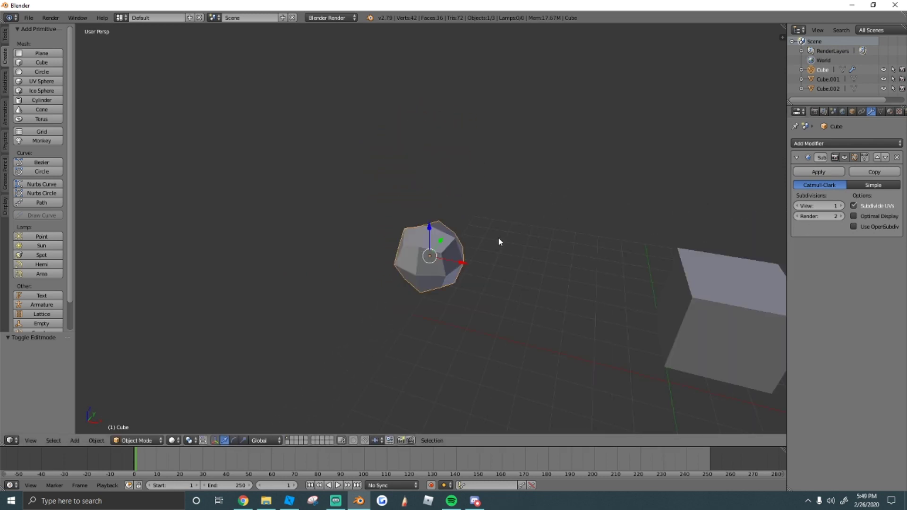
key(shift+f)
key(w)
click(435, 230)
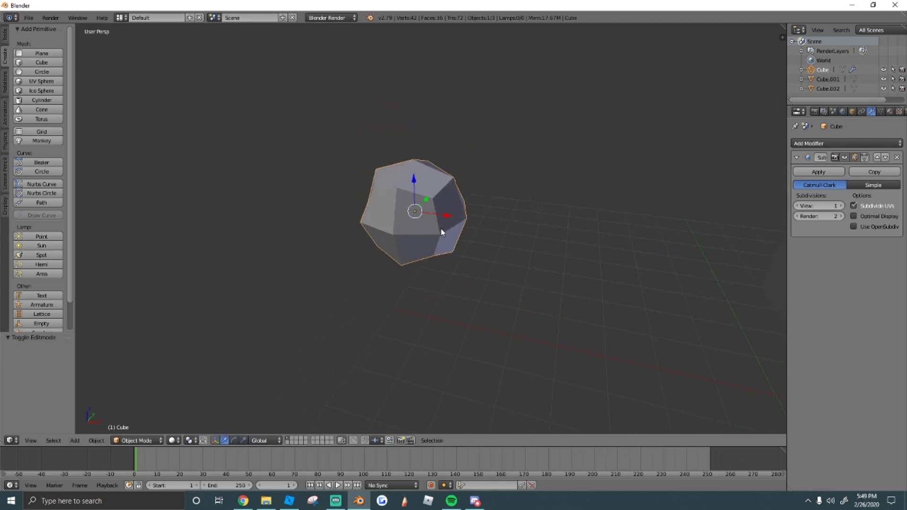
drag(819, 206, 839, 206)
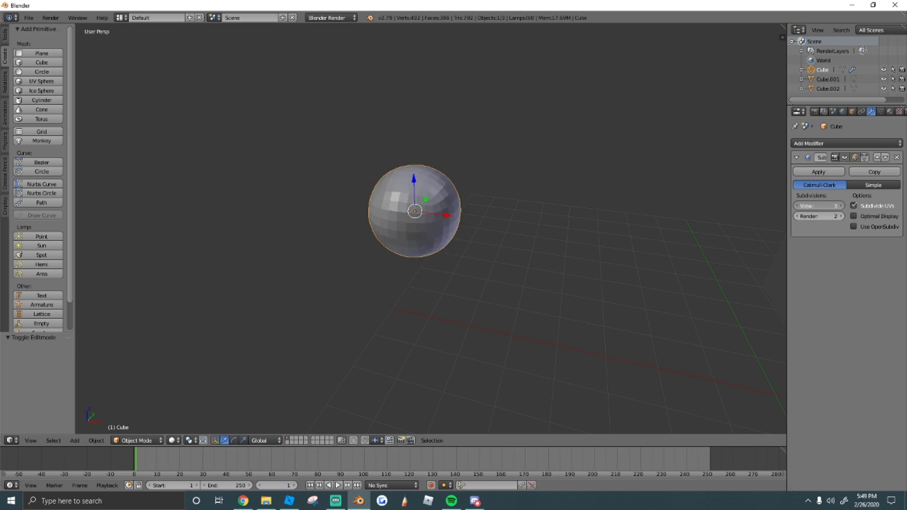
key(ctrl+2)
Stretch the subdivided sphere along the global X axis by a factor of about 2.2.
key(shift+f)
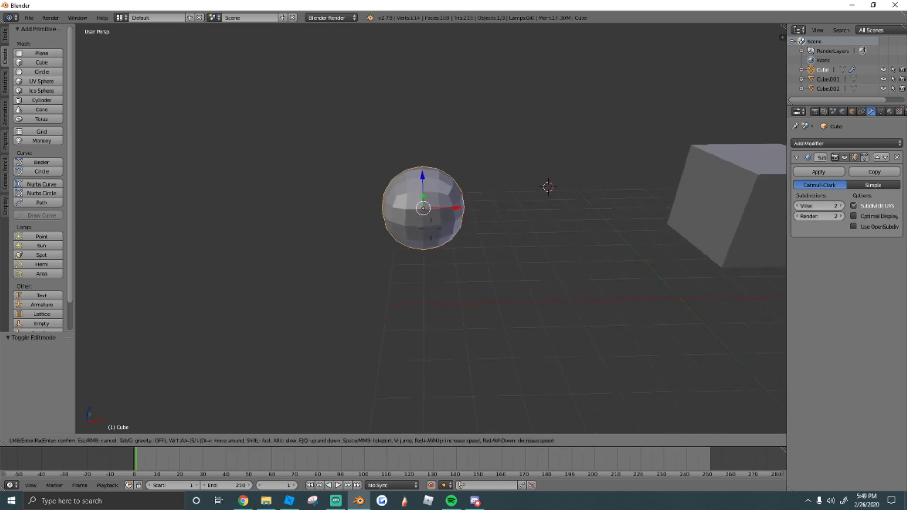
key(s)
click(562, 242)
key(s)
key(x)
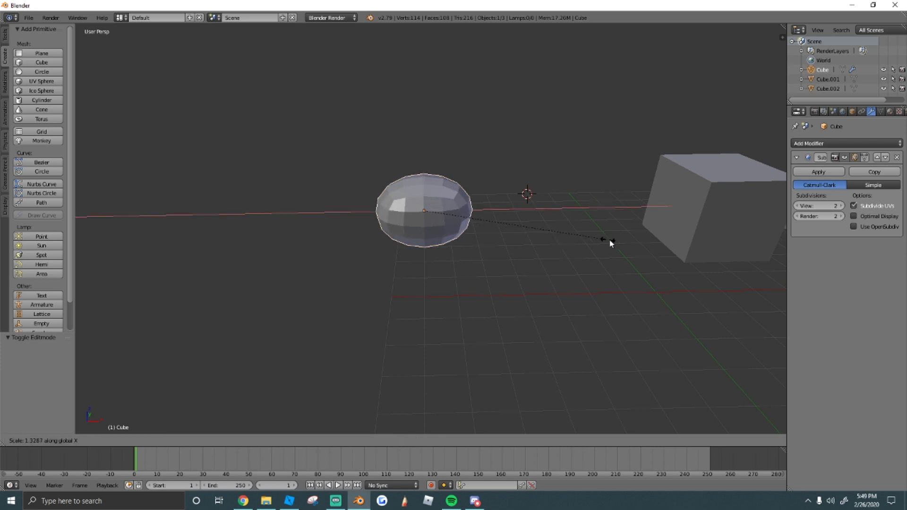
click(735, 246)
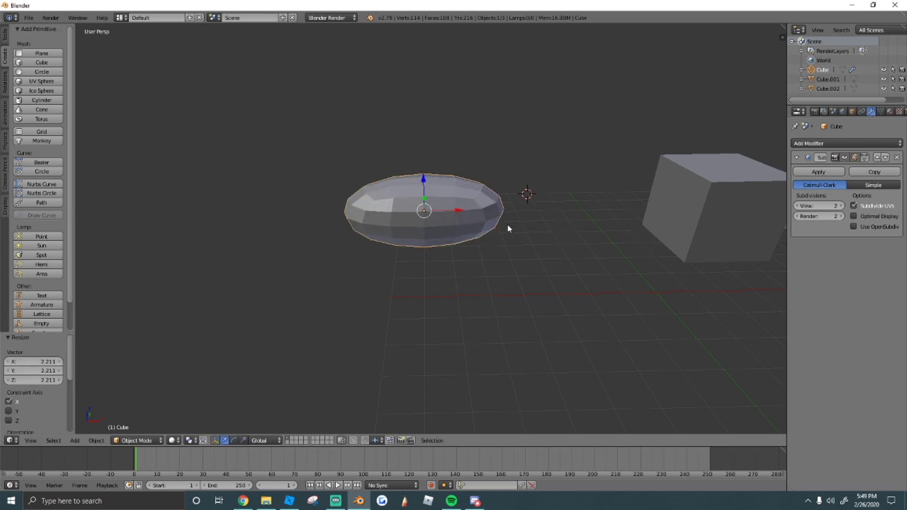
Scale the stretched shape uniformly by about 1.46, and along the global Y axis by about 1.53.
key(s)
click(546, 231)
key(s)
key(y)
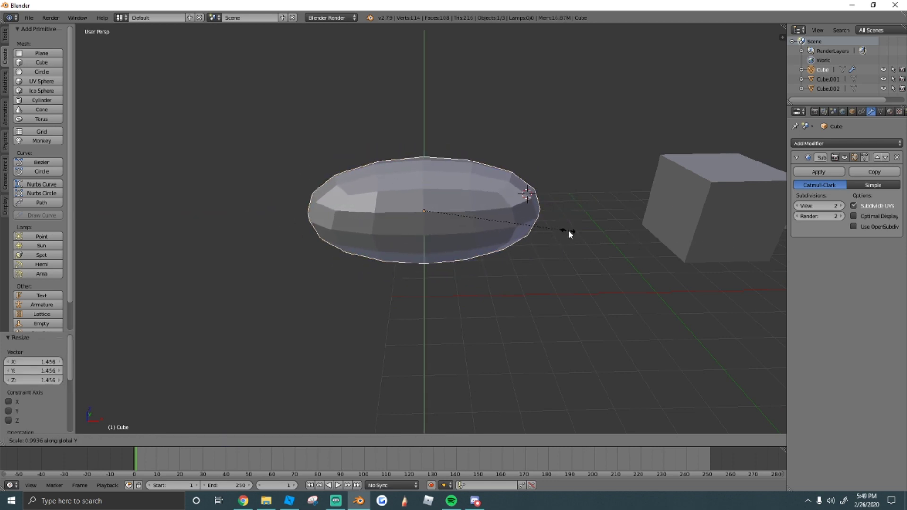
click(690, 305)
Scale the ellipsoid along the global Z axis by a factor of about 1.58 to make it taller.
key(shift+f)
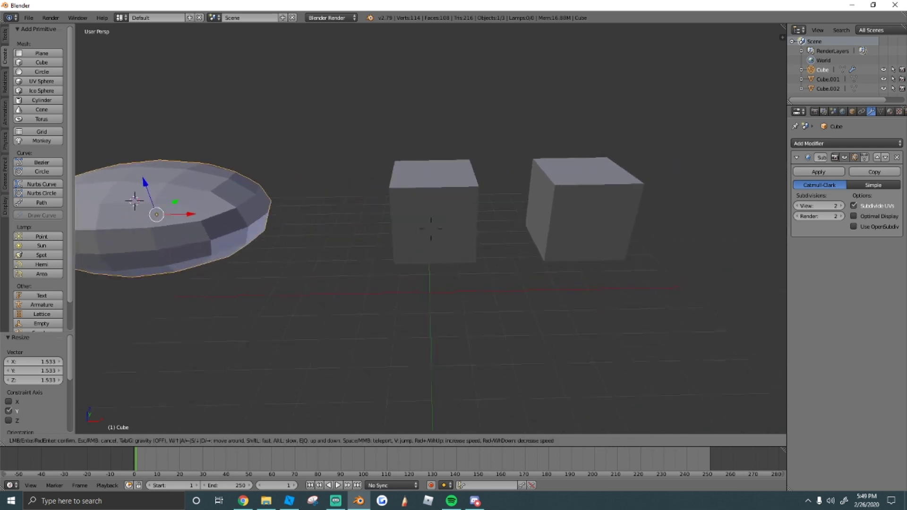
click(493, 230)
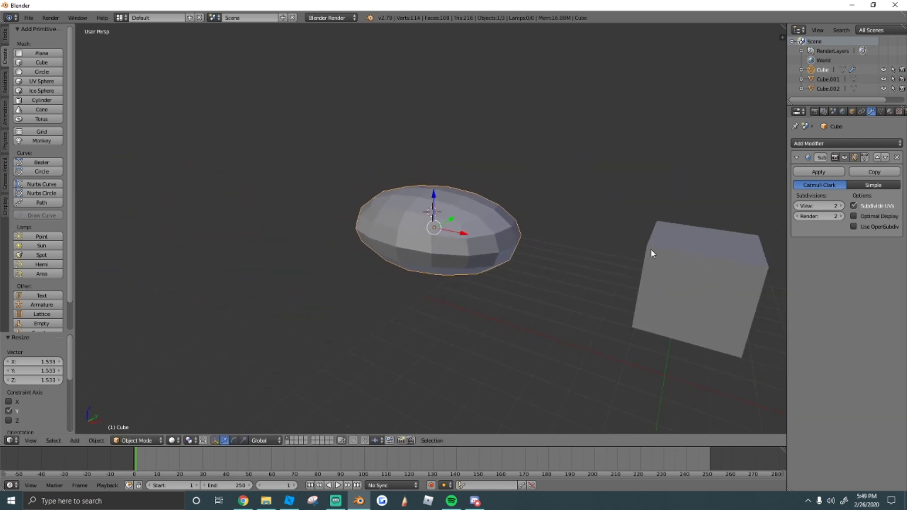
click(529, 250)
key(a)
key(a)
right_click(435, 238)
key(s)
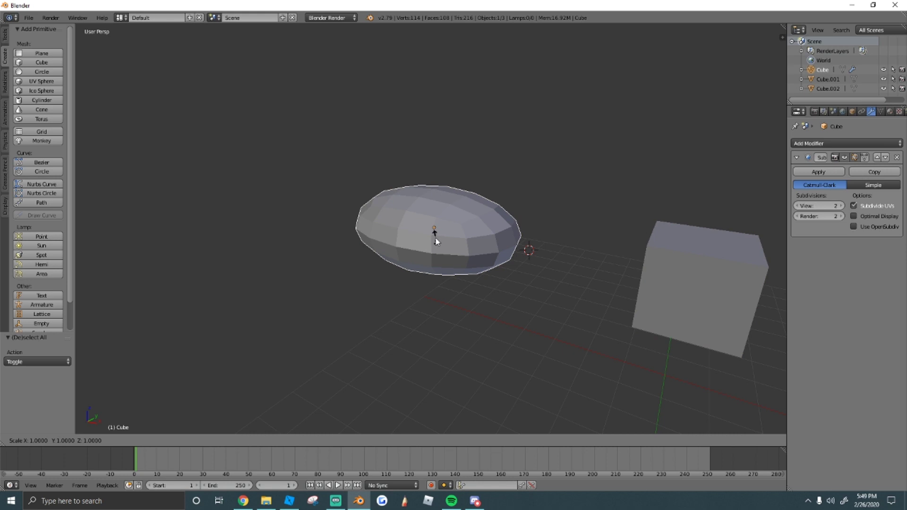
click(446, 236)
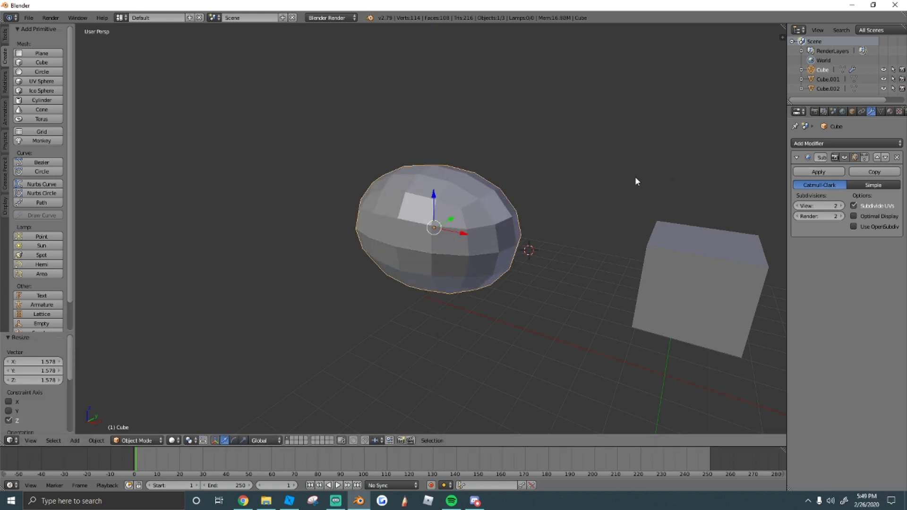
Apply the ellipsoid's Subdivision Surface modifier and add a Displace modifier with a new texture.
click(821, 171)
click(808, 143)
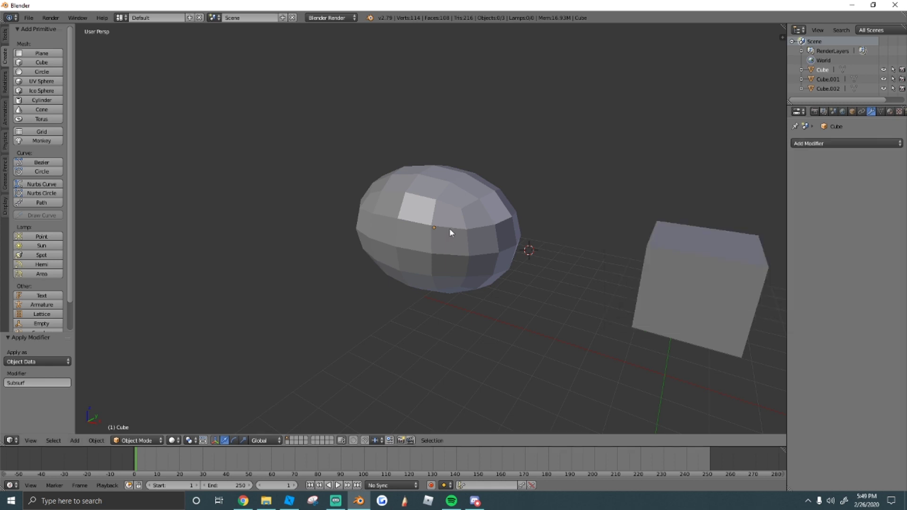
click(827, 143)
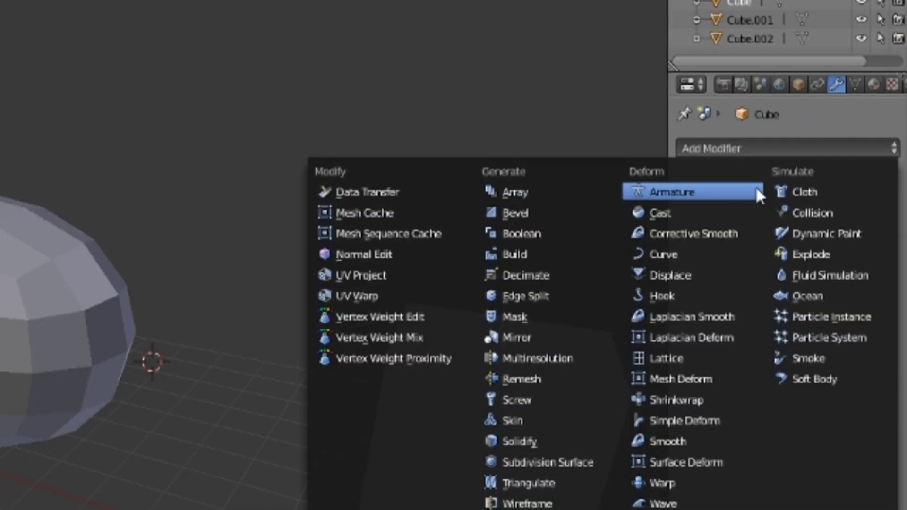
click(687, 276)
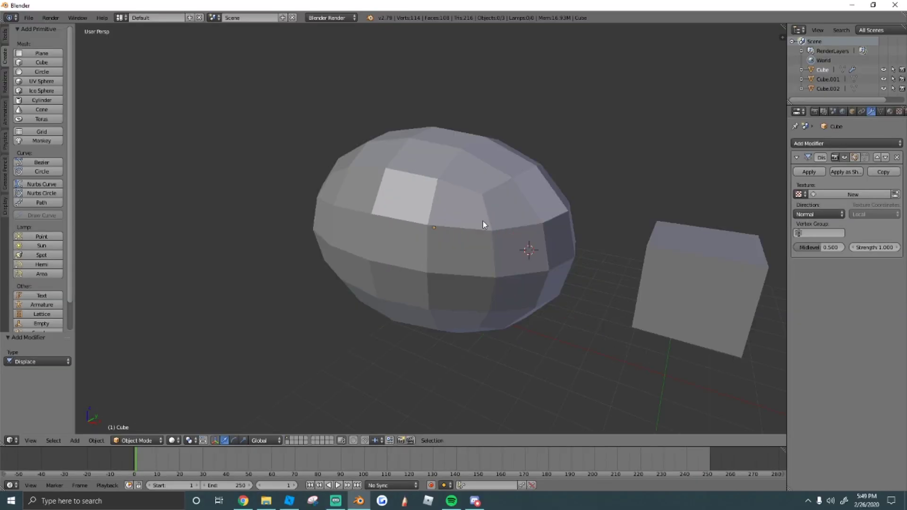
click(850, 195)
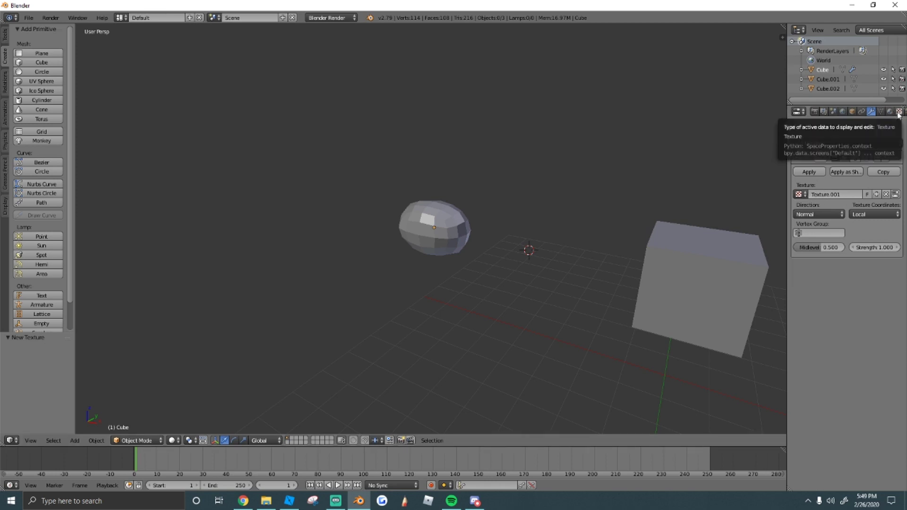
Change the displacement texture's type from Image or Movie to Voronoi.
scroll(898, 115, down, 1)
click(881, 112)
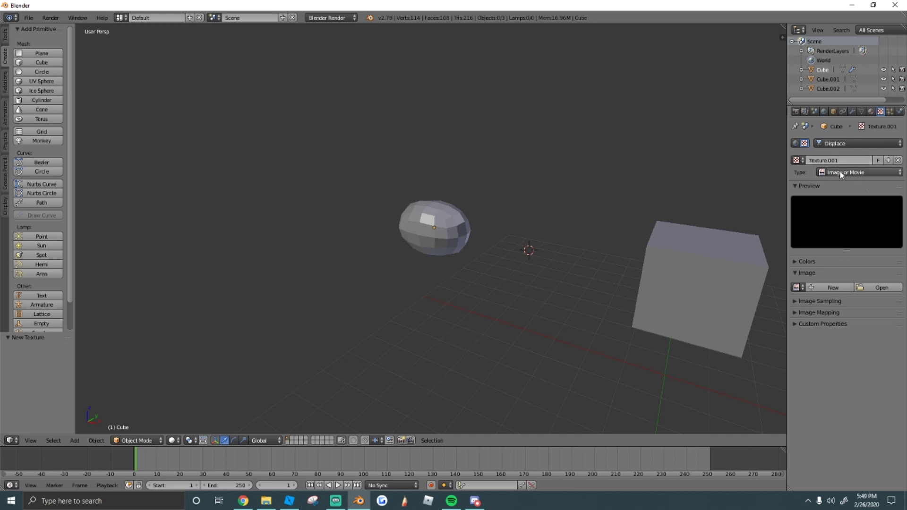
click(839, 173)
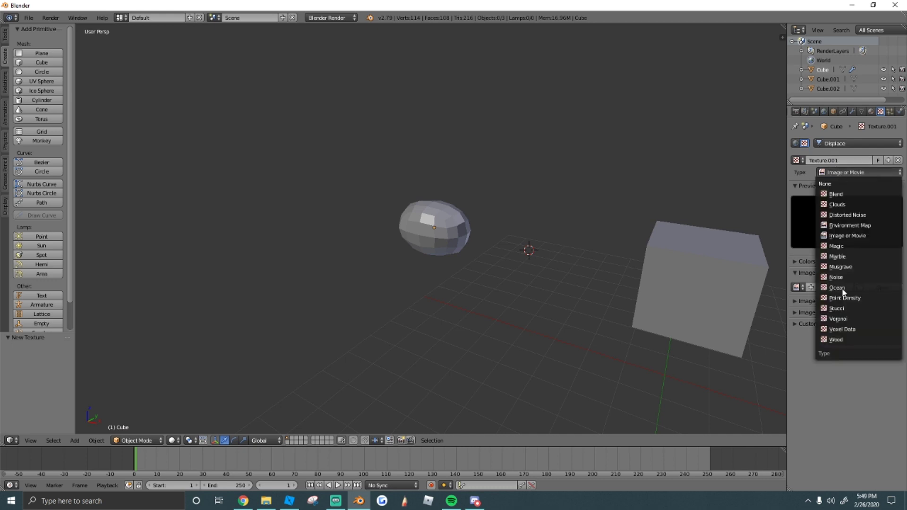
click(840, 319)
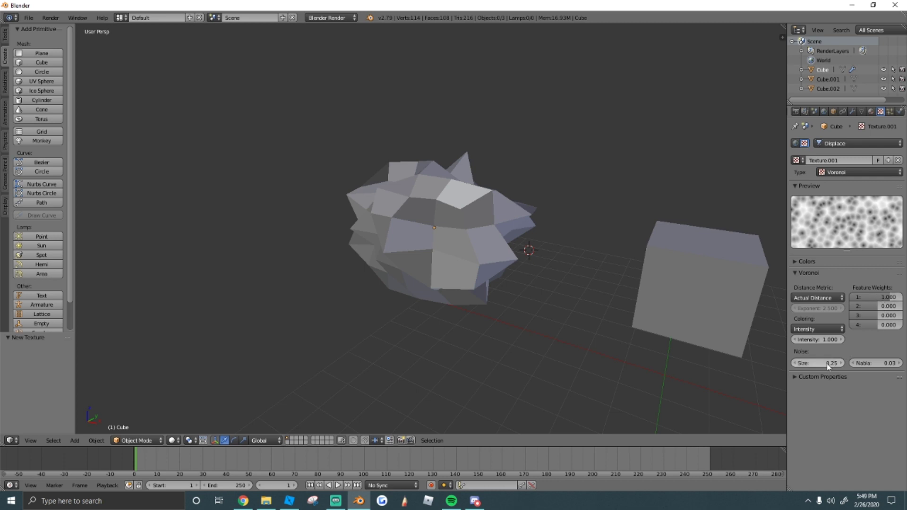
Set the Voronoi texture's noise size to 1.80 and its intensity to 0.700.
drag(828, 367, 864, 366)
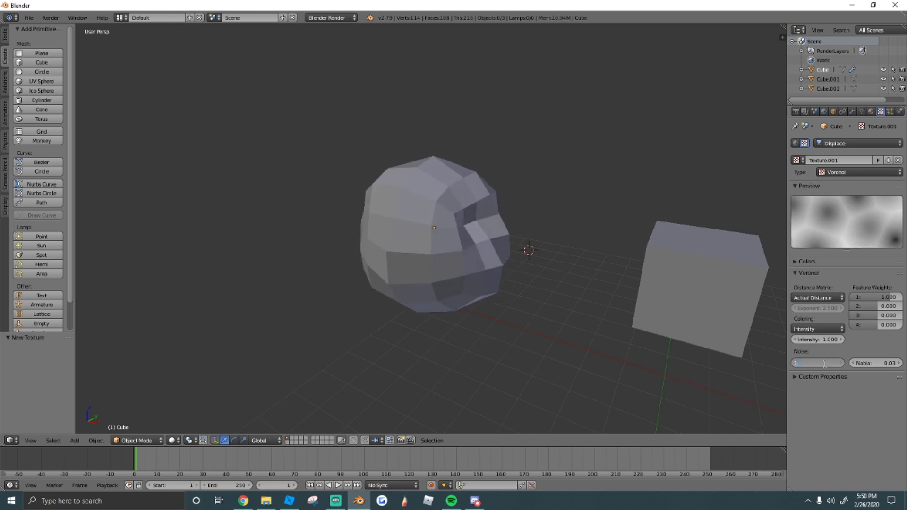
text(.8)
key(Return)
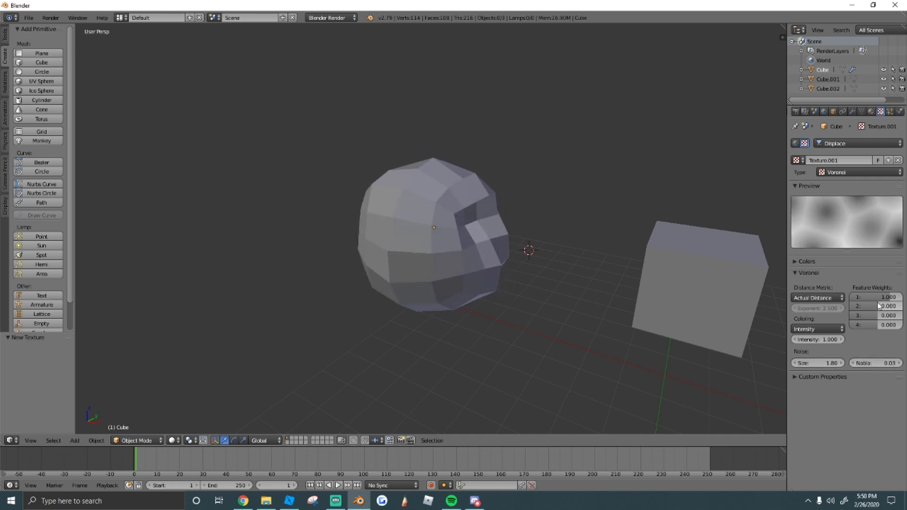
mouse_move(822, 339)
mouse_down()
mouse_move(798, 338)
mouse_move(813, 338)
mouse_up()
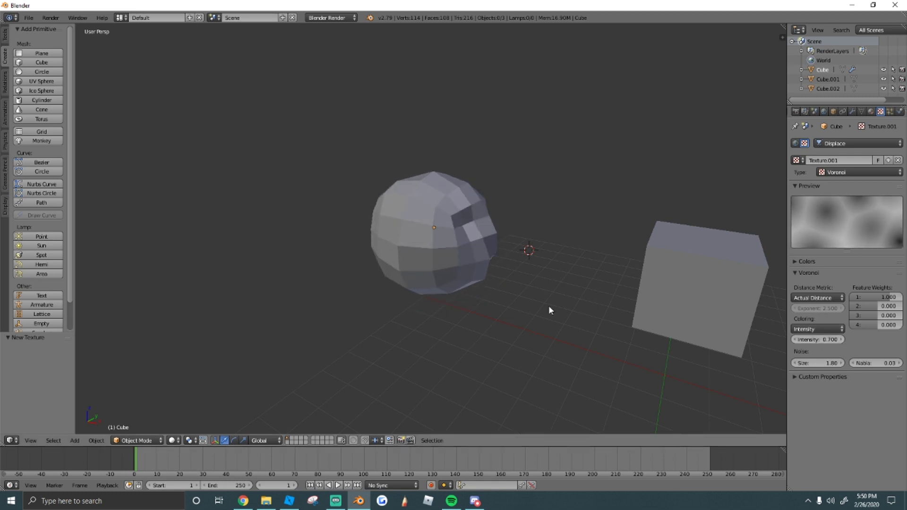
Check the displaced rock from several sides, then select it and apply its Displace modifier.
key(shift+f)
key(a)
key(w)
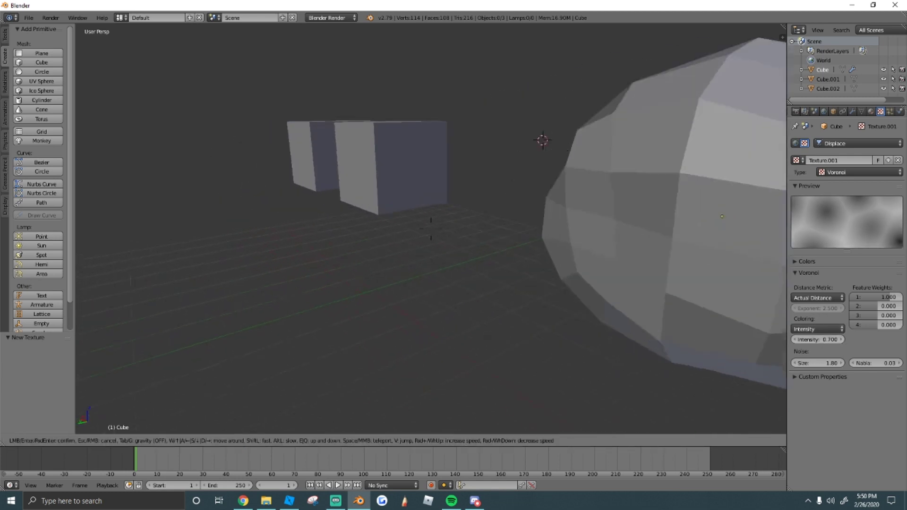
key(s)
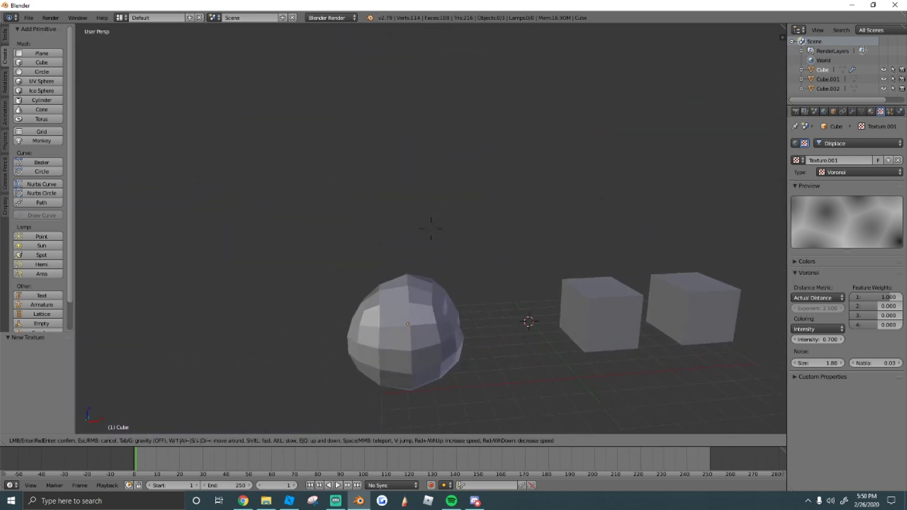
key(w)
click(430, 229)
key(a)
right_click(442, 228)
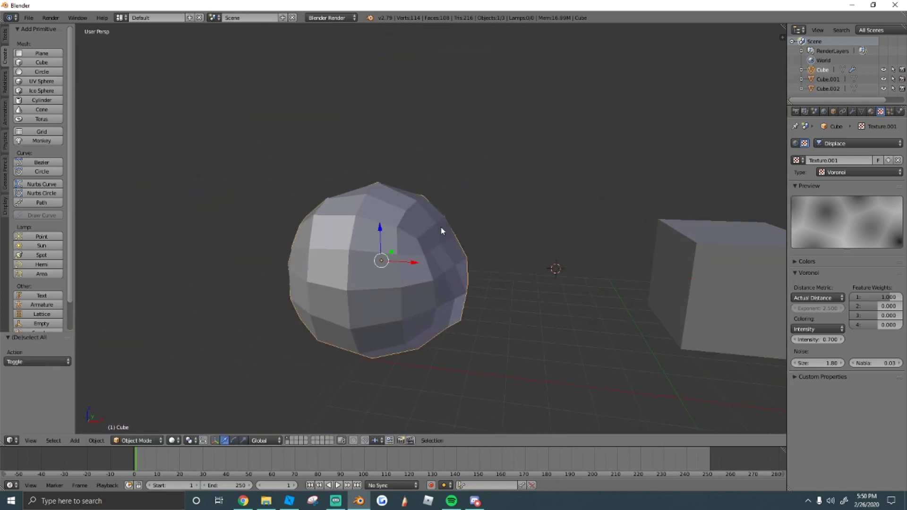
key(shift+f)
key(s)
click(431, 228)
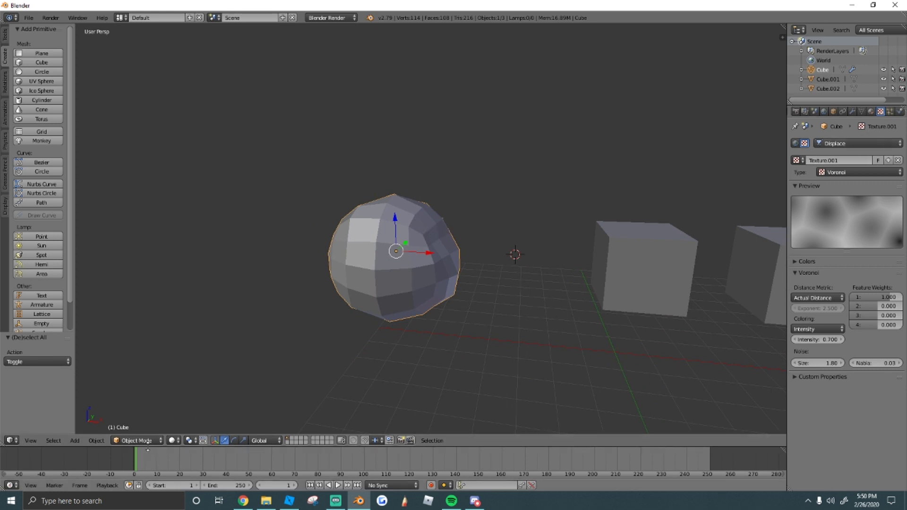
click(852, 111)
click(814, 172)
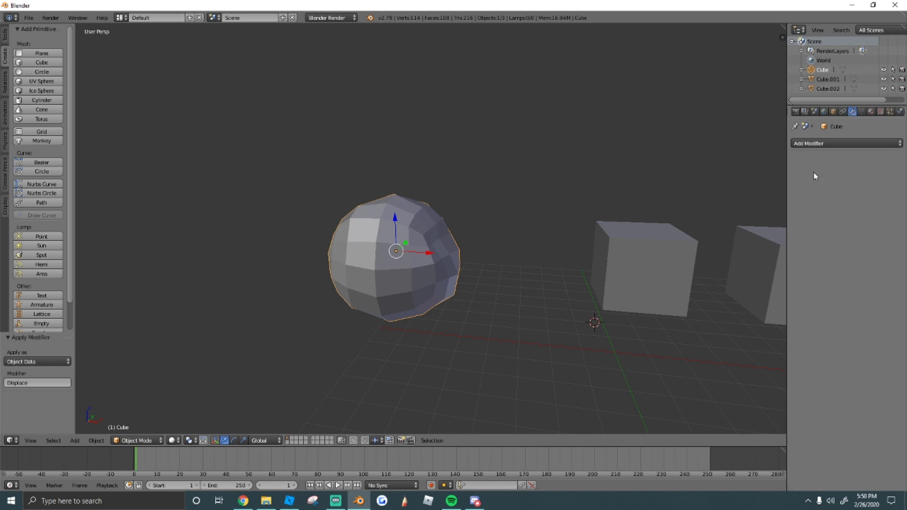
Add a Decimate modifier to the rock and lower its collapse ratio to about 0.32.
click(811, 143)
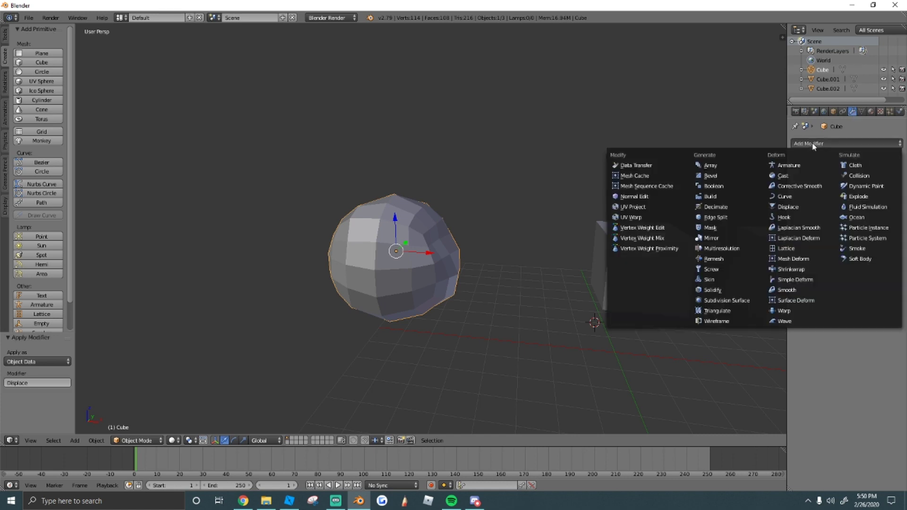
click(714, 208)
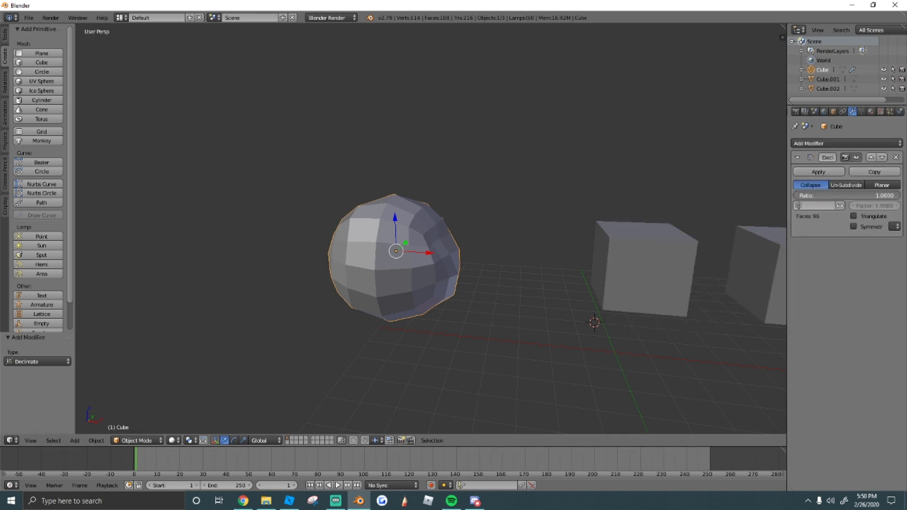
drag(881, 195, 842, 195)
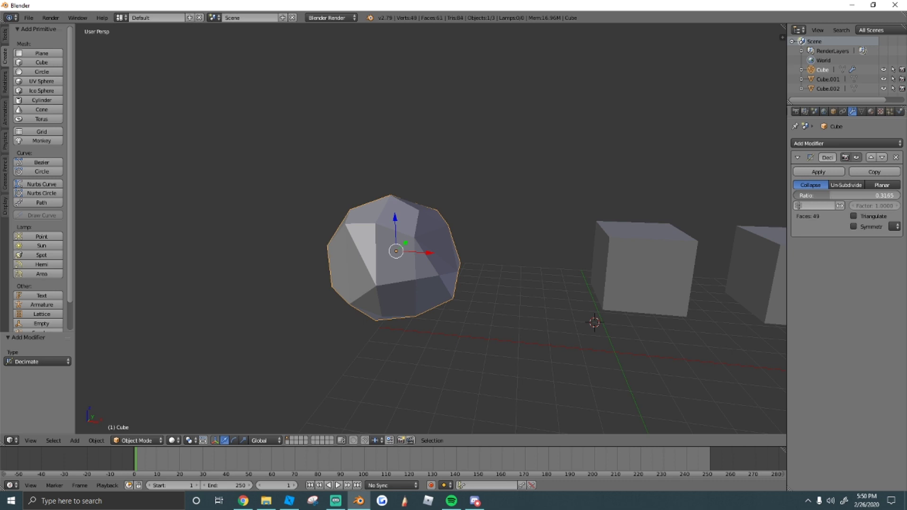
mouse_move(805, 195)
mouse_down()
mouse_move(781, 195)
mouse_move(827, 195)
mouse_move(816, 195)
mouse_up()
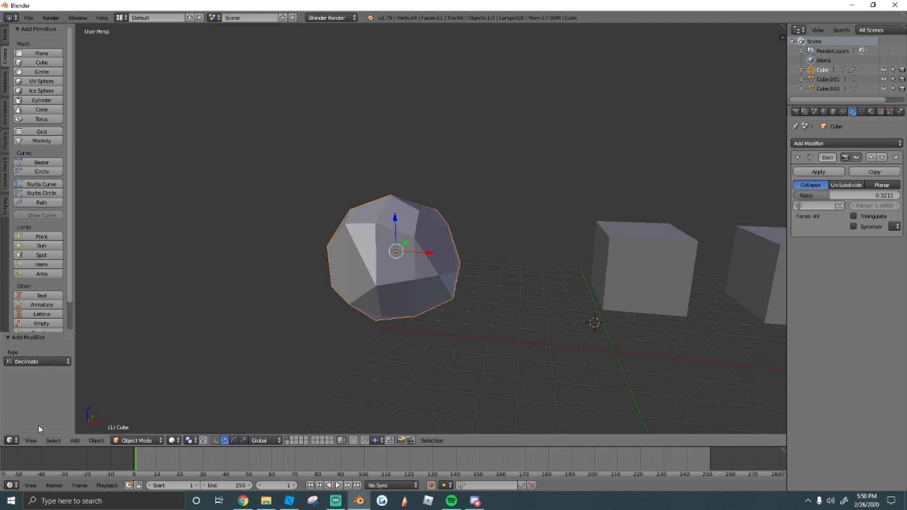
Select the middle cube and switch it to Edit Mode.
key(a)
key(shift+f)
key(s)
key(d)
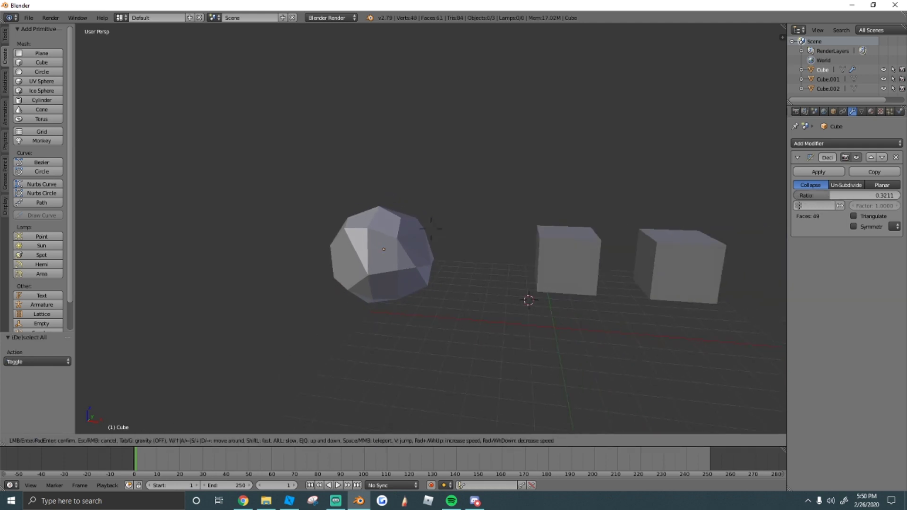
click(431, 229)
right_click(431, 228)
click(135, 439)
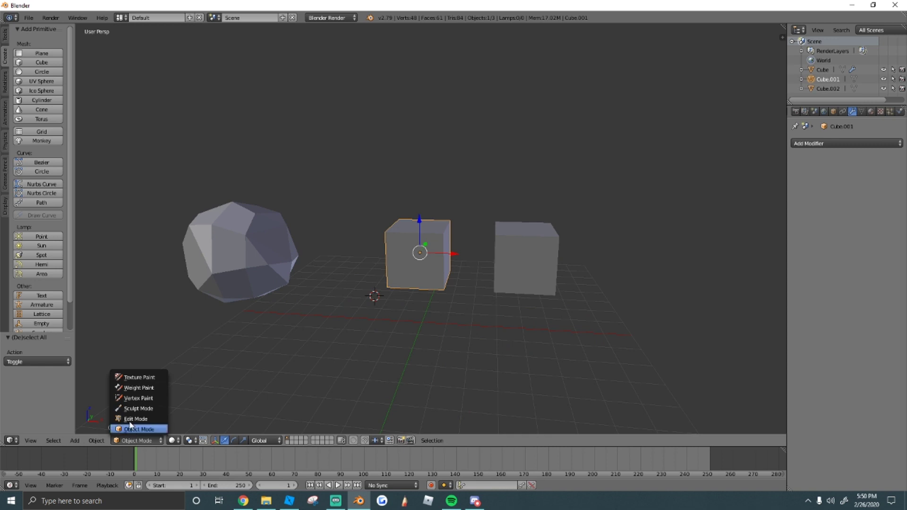
click(137, 419)
Extrude the middle cube's side face about 2.23 units outward toward the finished round rock.
key(shift+f)
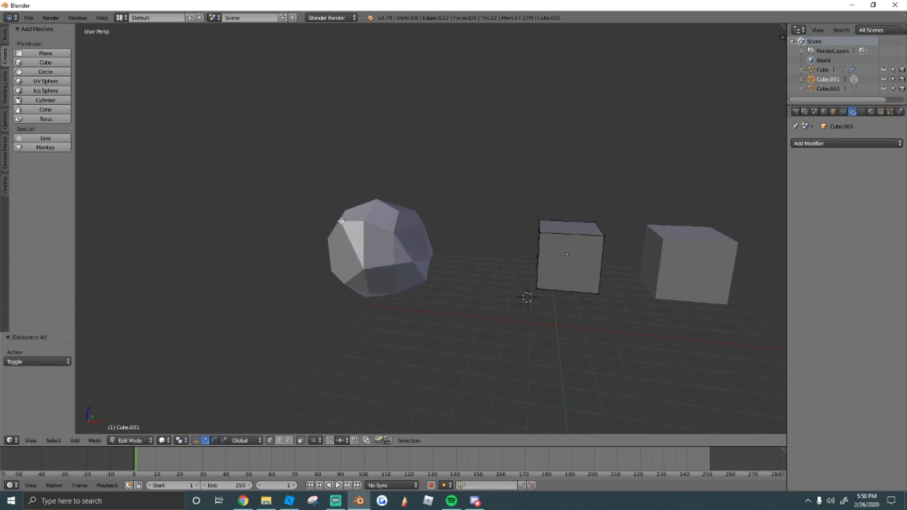
right_click(595, 232)
key(shift+f)
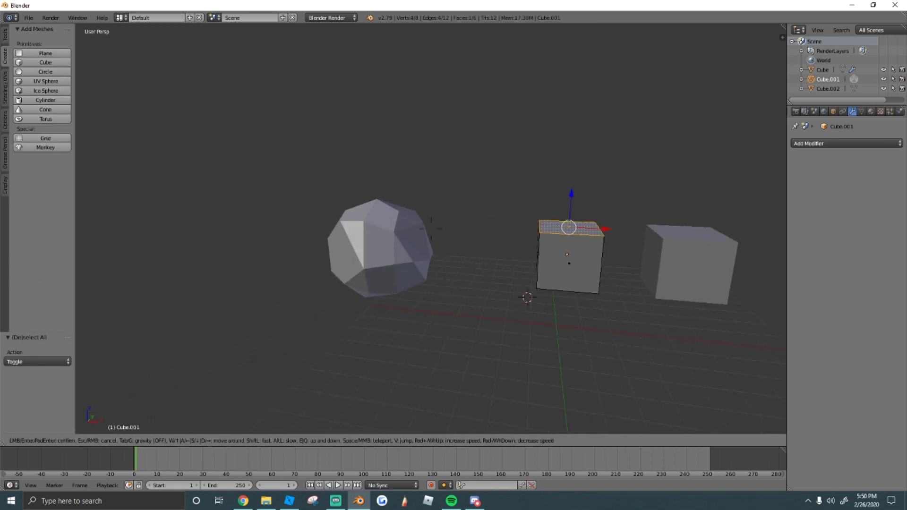
key(w)
key(a)
click(431, 229)
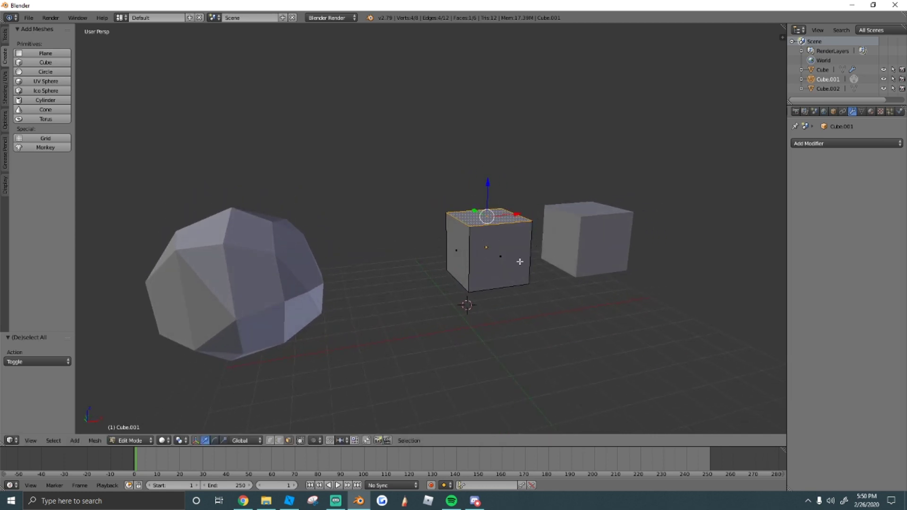
key(a)
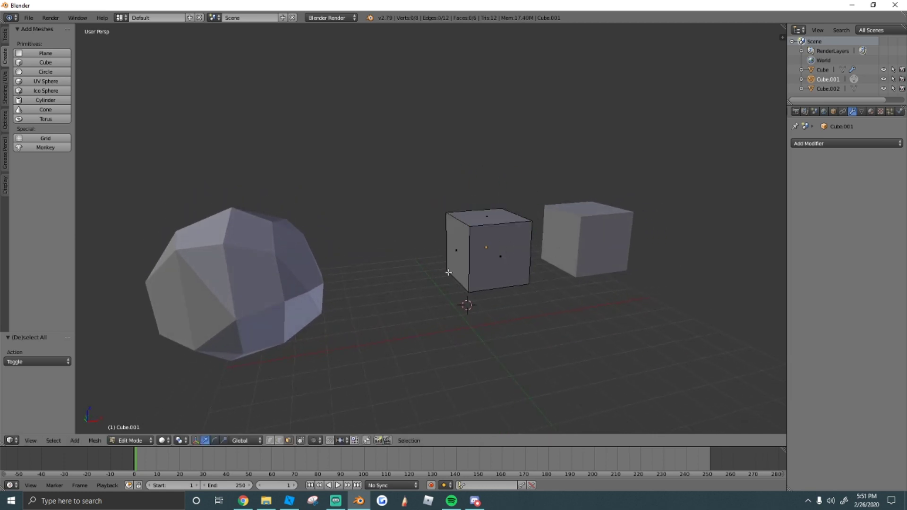
click(280, 440)
right_click(463, 239)
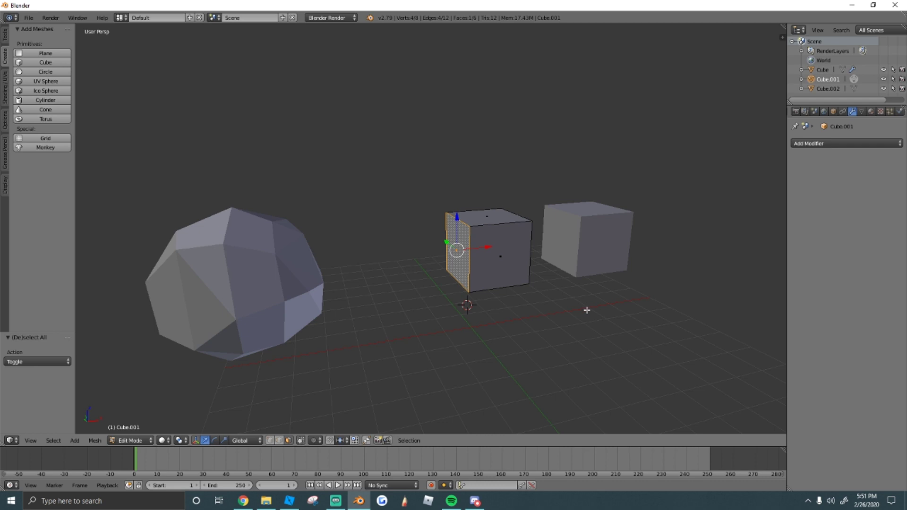
key(e)
click(509, 314)
Raise the top face of the original cube section by about 2.03 units along Z.
right_click(486, 213)
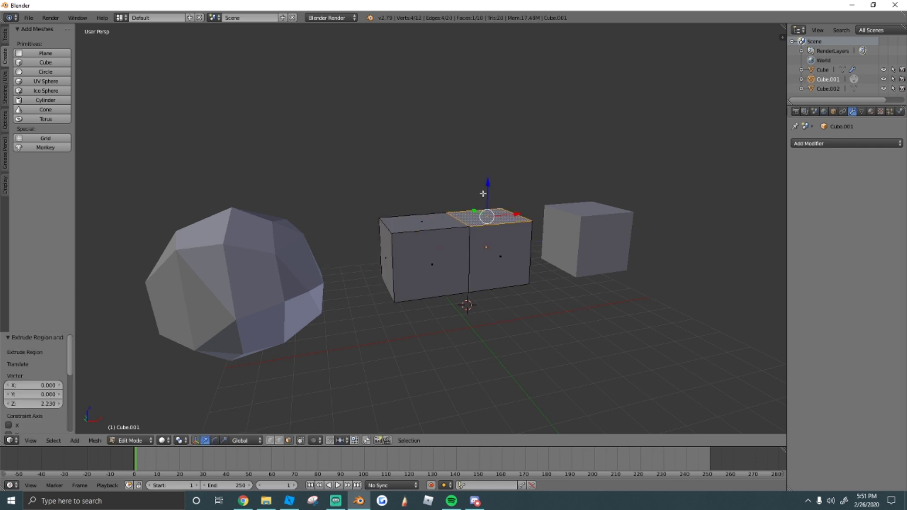
key(e)
click(490, 87)
Extrude the raised section's front face about 1.21 units and lower the new block's top outer edge about 2.21 units along Z.
right_click(500, 236)
key(e)
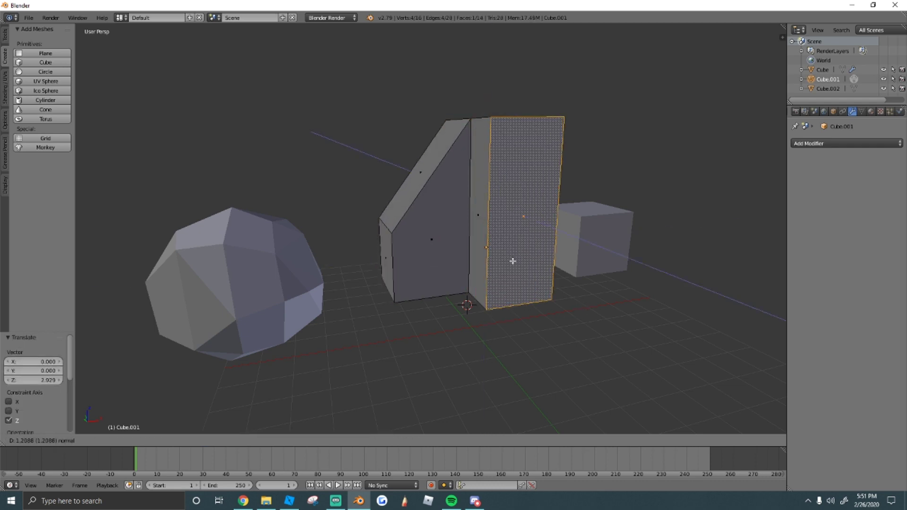
click(512, 261)
right_click(521, 111)
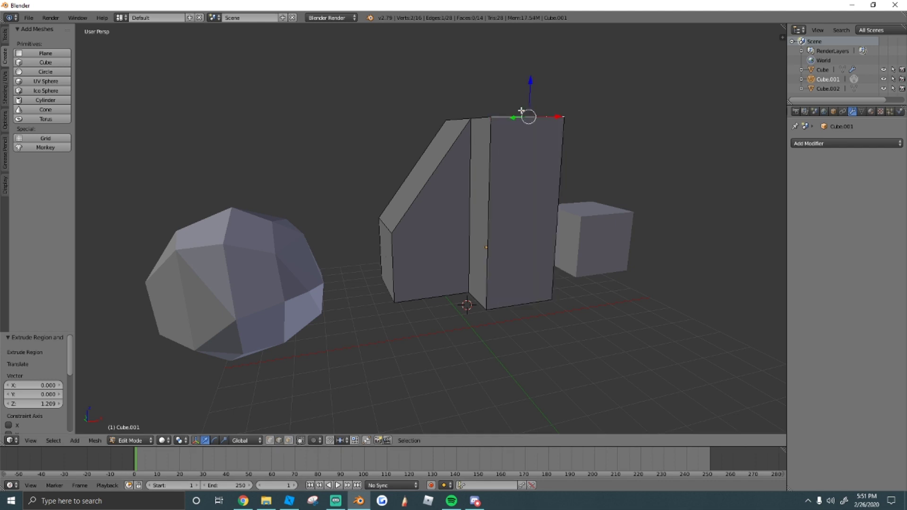
drag(527, 86, 527, 190)
Shift the vertical edge in the notch between the two extrusions along the X axis.
key(shift+f)
key(a)
click(430, 229)
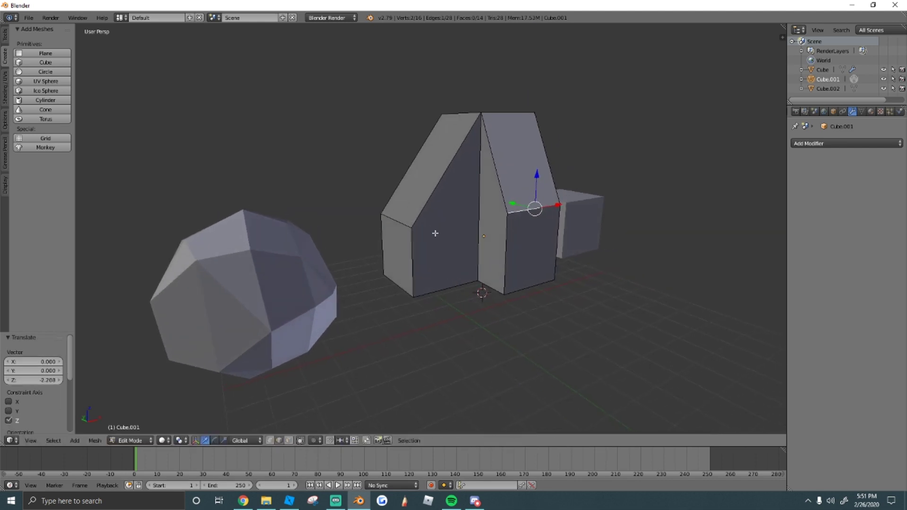
right_click(479, 248)
key(shift+f)
key(w)
key(e)
click(430, 229)
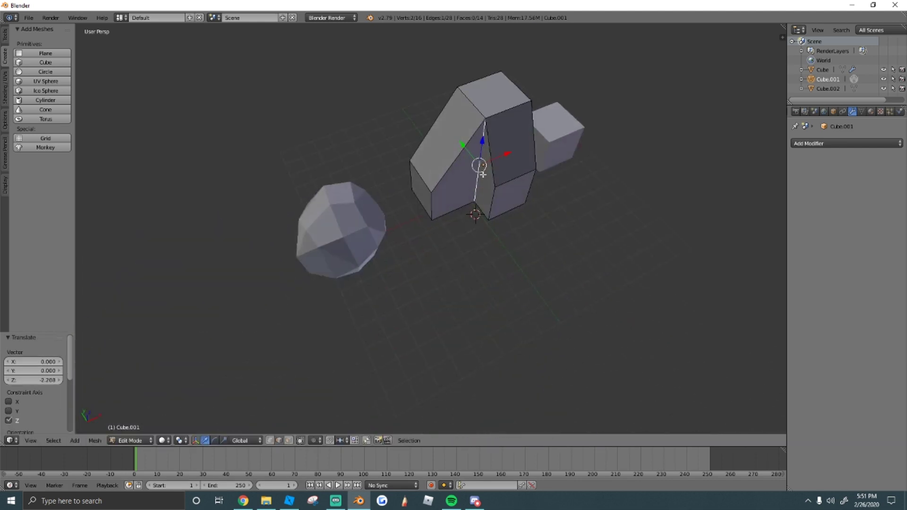
drag(469, 151, 506, 147)
key(g)
key(x)
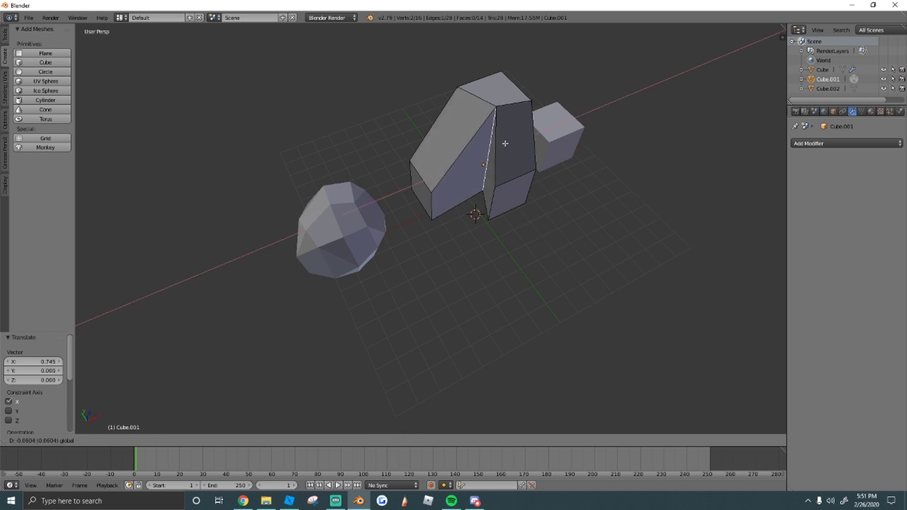
click(461, 150)
Pull the notch's vertical edge outward along Y by about -0.77 and a further -0.20 to fill the notch.
key(g)
key(y)
click(459, 154)
click(480, 167)
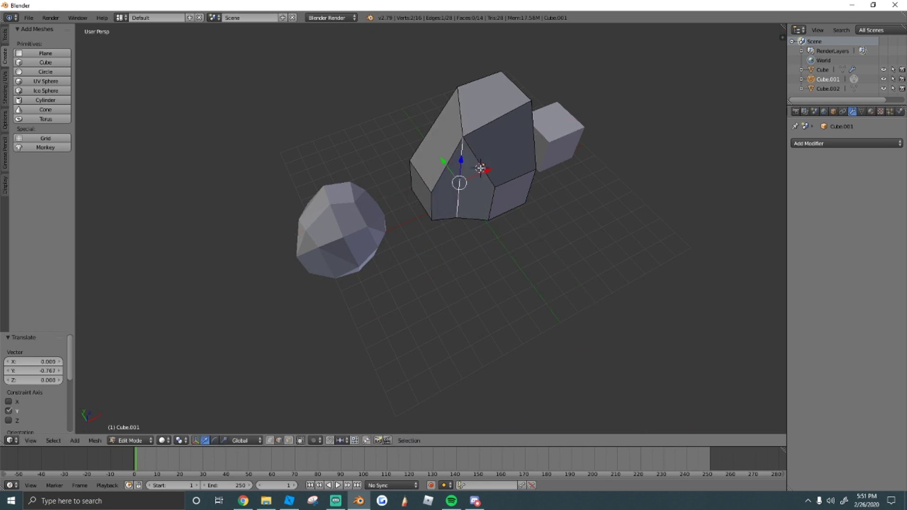
key(g)
key(x)
drag(488, 170, 454, 171)
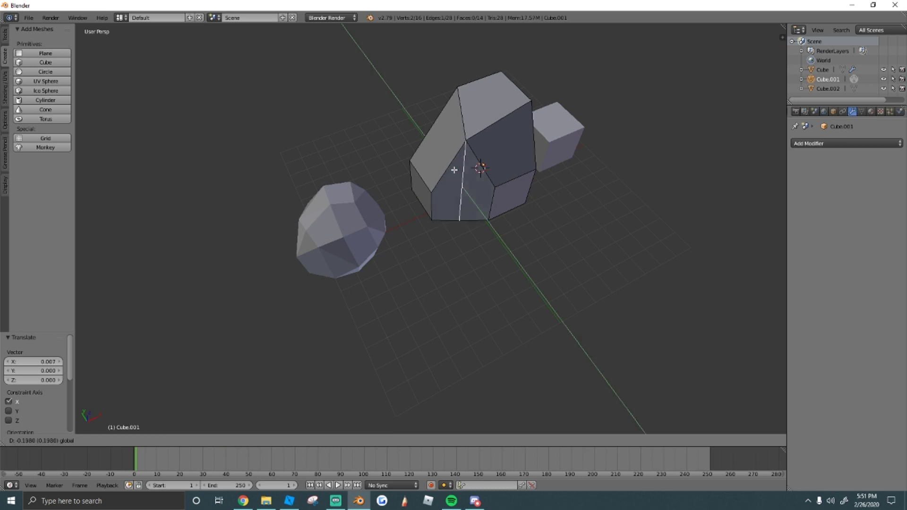
Lower the top vertex of the filled notch edge along Z and shift it along X.
key(shift+f)
key(s)
key(d)
key(w)
key(Return)
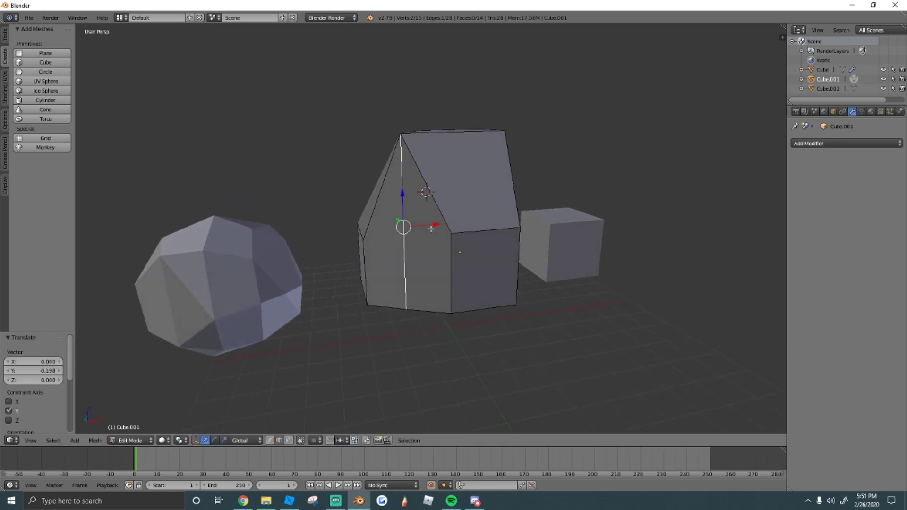
key(a)
key(g)
key(z)
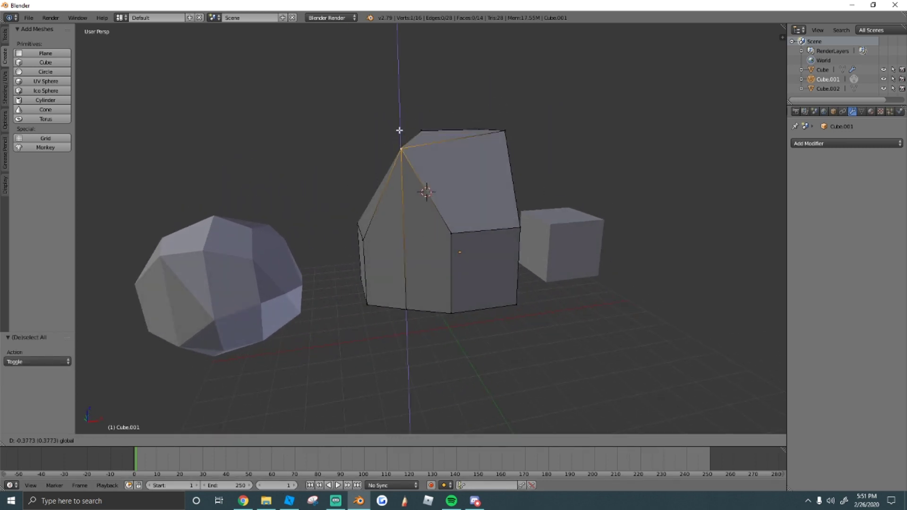
click(422, 156)
key(g)
key(x)
click(449, 184)
Nudge the bottom vertex of the same notch edge slightly along Y.
key(a)
key(a)
key(shift+f)
key(d)
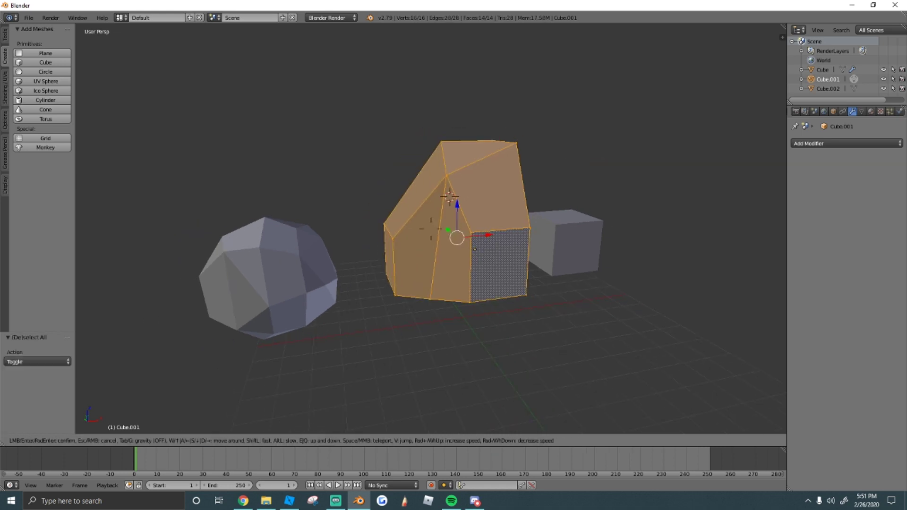
click(448, 235)
key(a)
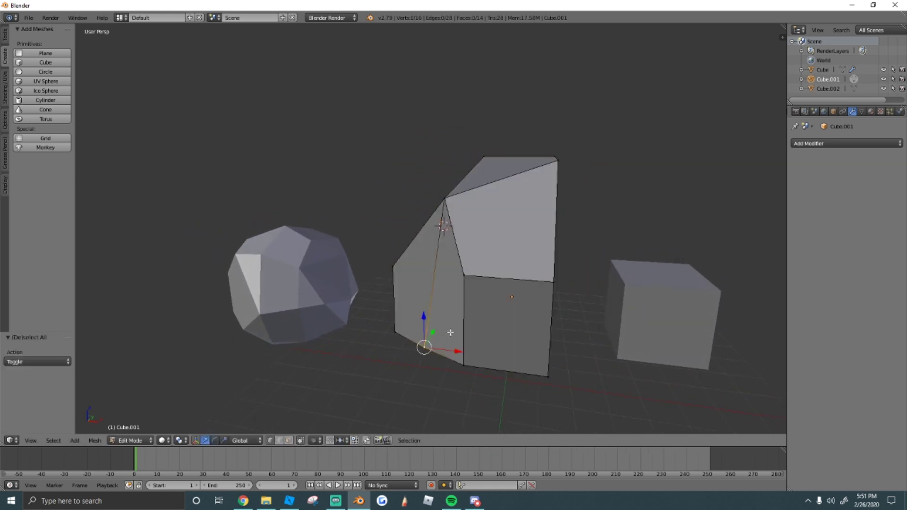
drag(434, 332, 430, 336)
click(132, 443)
key(a)
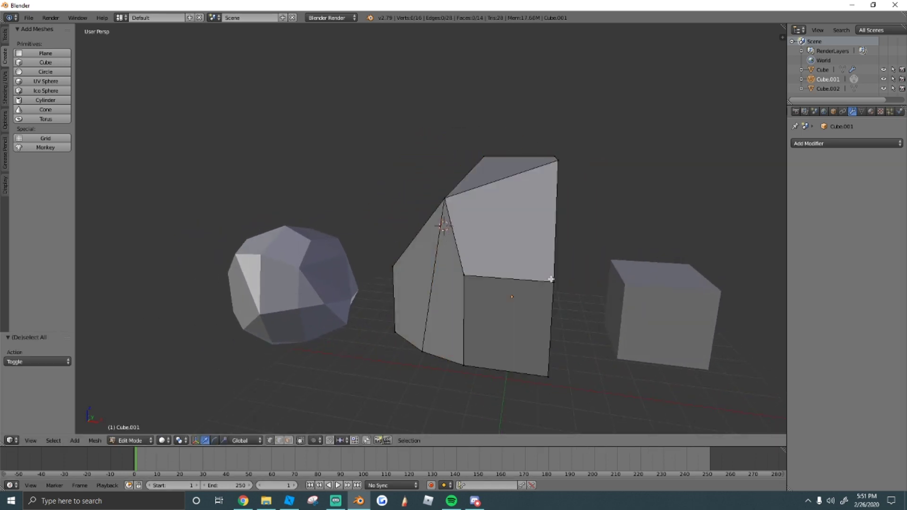
Pull the bottom vertex on the mesh side facing the remaining cube slightly outward.
key(a)
click(815, 144)
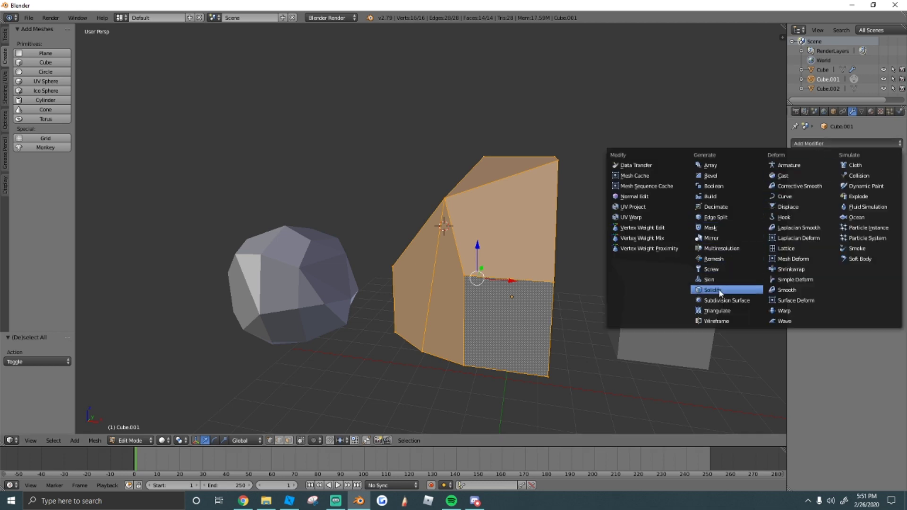
middle_drag(438, 318, 363, 298)
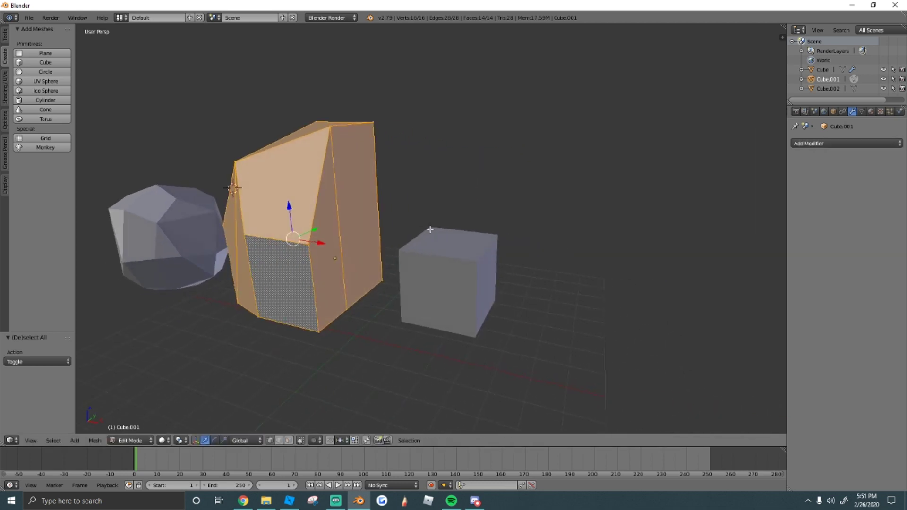
right_click(358, 296)
mouse_move(394, 302)
mouse_down()
mouse_move(404, 306)
mouse_move(387, 318)
mouse_up()
right_click(369, 303)
key(a)
middle_drag(385, 309, 458, 195)
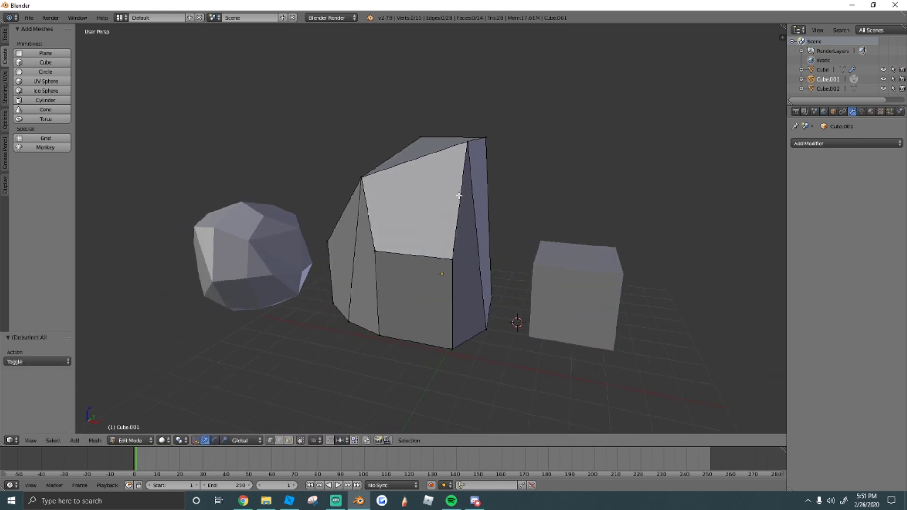
Lower the top front corner vertex about 0.8 units along Z and bring the neighbouring top vertex down slightly.
drag(489, 141, 497, 142)
drag(477, 127, 478, 164)
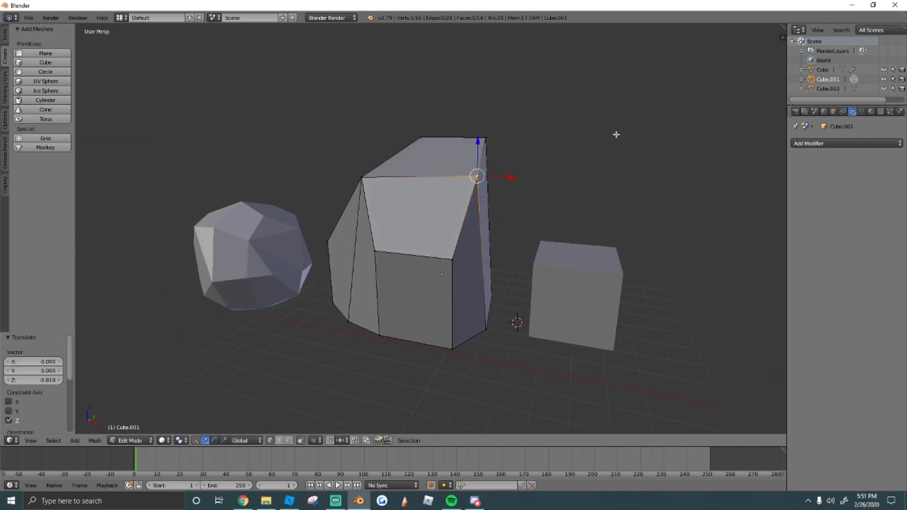
key(g)
key(z)
click(627, 180)
Select the entire reshaped mesh and add a Subdivision Surface modifier to it.
key(a)
key(a)
key(k)
middle_drag(465, 167, 502, 150)
scroll(502, 151, down, 3)
key(Escape)
click(804, 144)
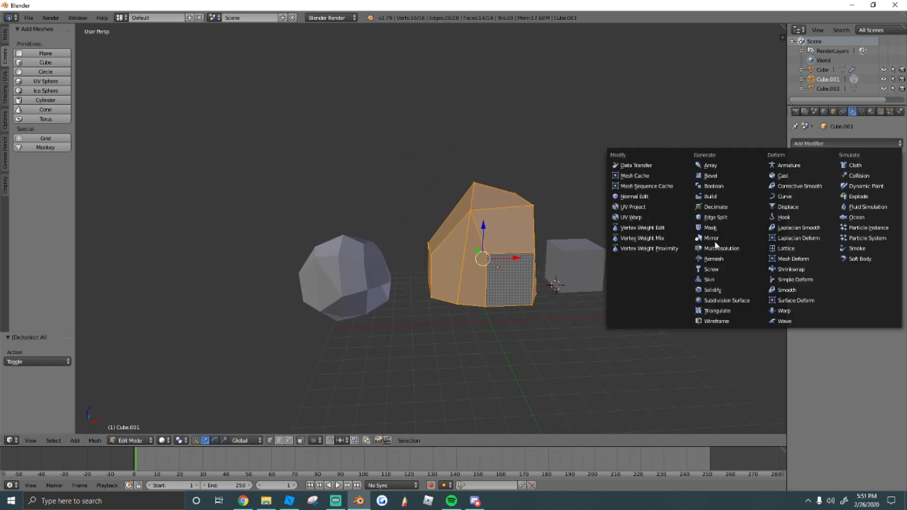
click(722, 301)
key(shift+f)
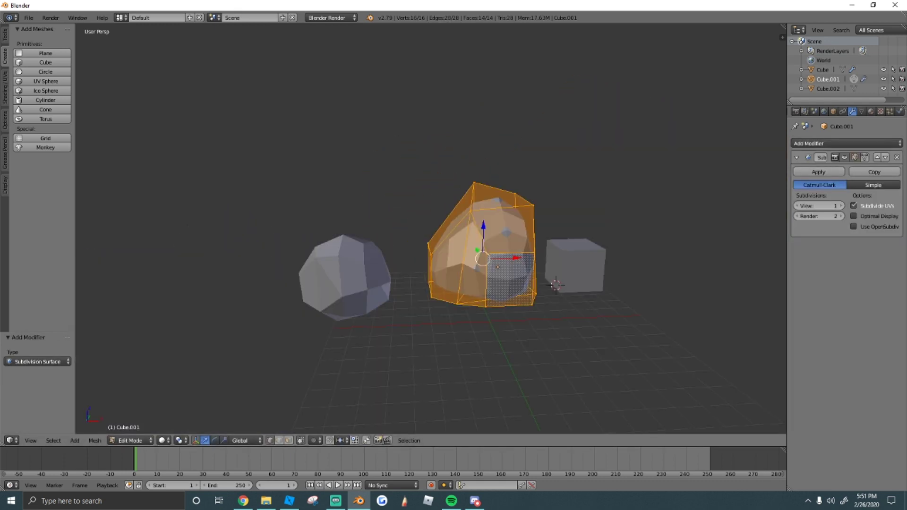
click(469, 211)
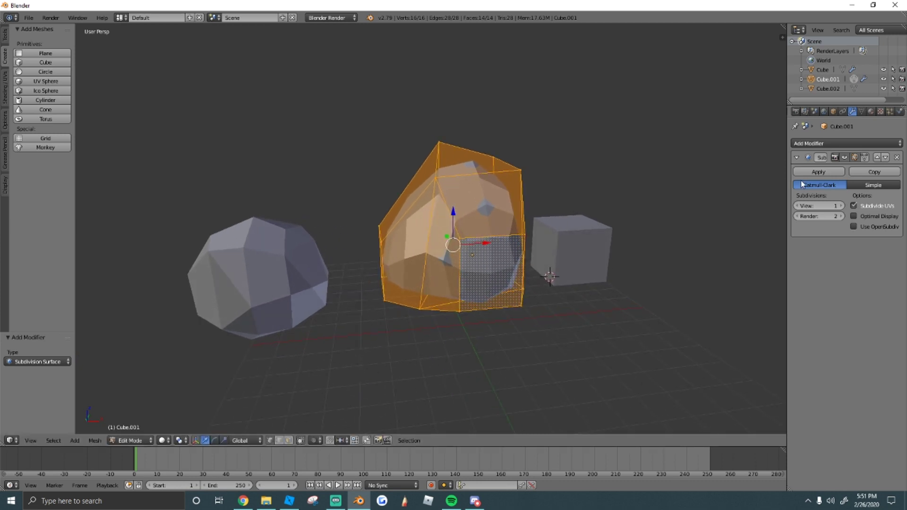
Compare view subdivision levels 0 and 1 on the Subdivision Surface modifier and set the level to 2.
mouse_move(832, 210)
mouse_down()
mouse_move(820, 210)
mouse_move(835, 204)
mouse_up()
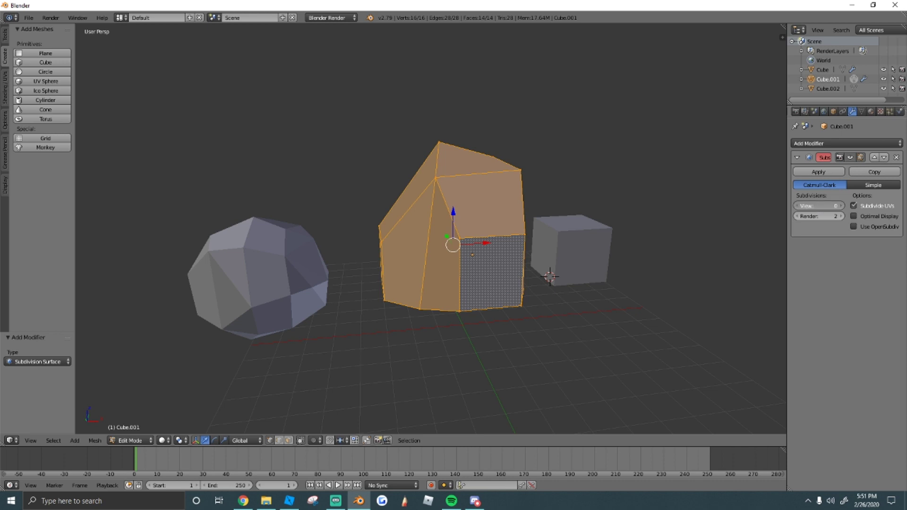
drag(819, 206, 833, 206)
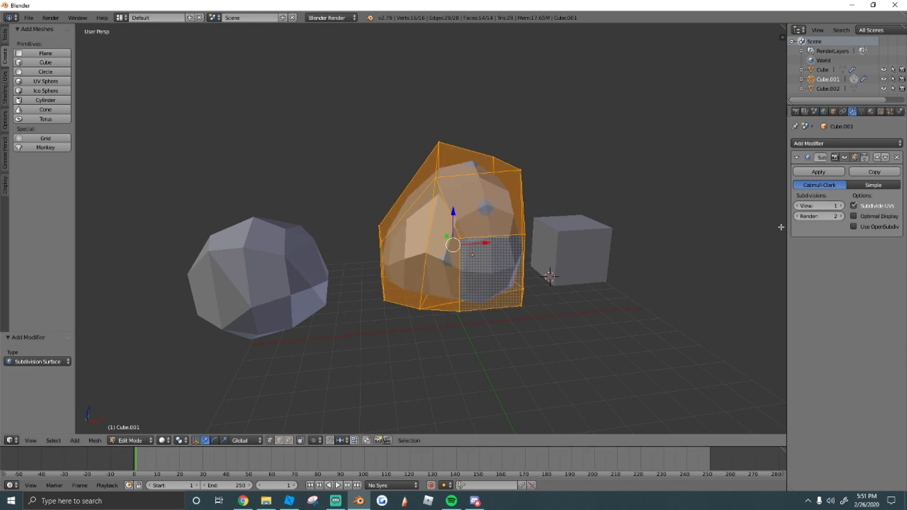
click(829, 172)
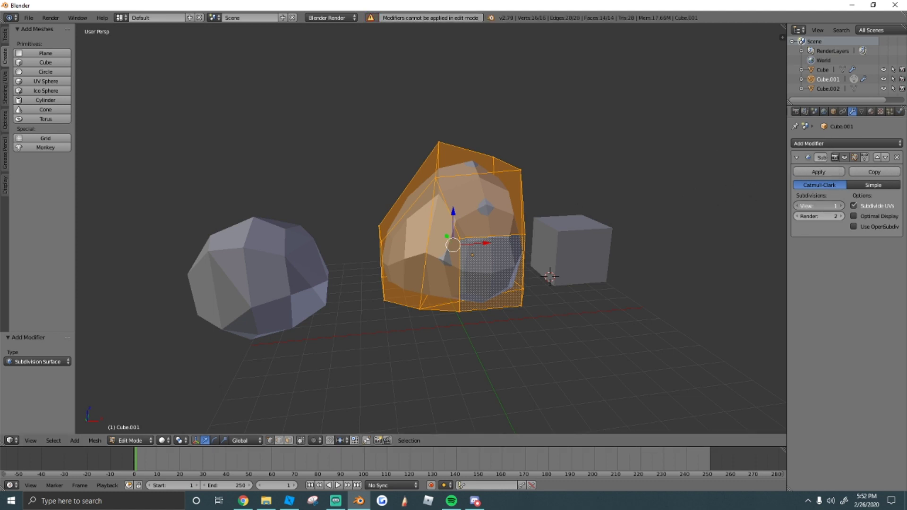
text(2)
key(Return)
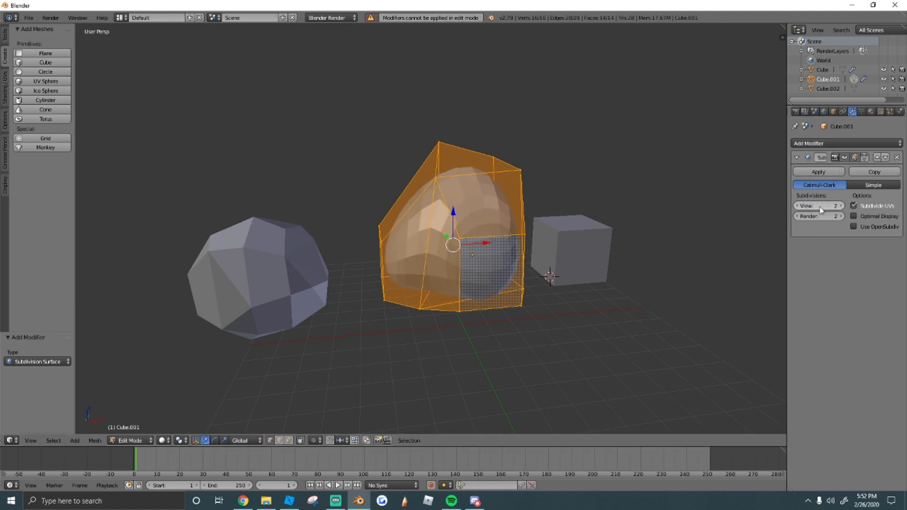
Stretch the whole mesh along Z to about twice its height.
key(s)
key(z)
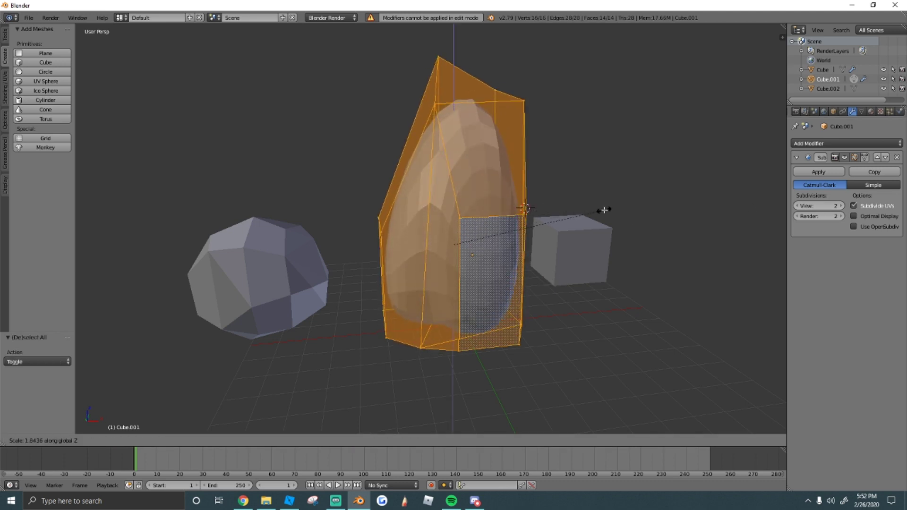
click(613, 210)
key(a)
key(a)
Widen the whole mesh along X by about a third and try to apply the Subdivision Surface modifier.
key(s)
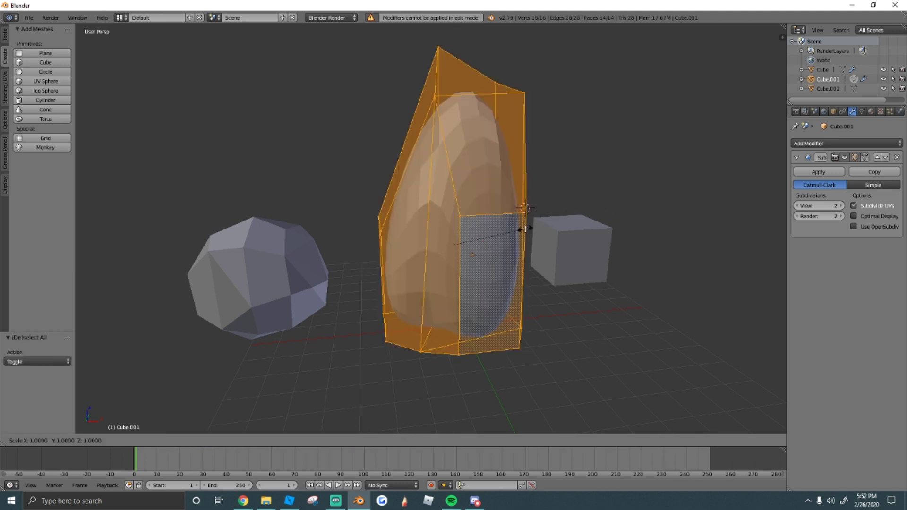
key(x)
click(552, 225)
key(a)
key(a)
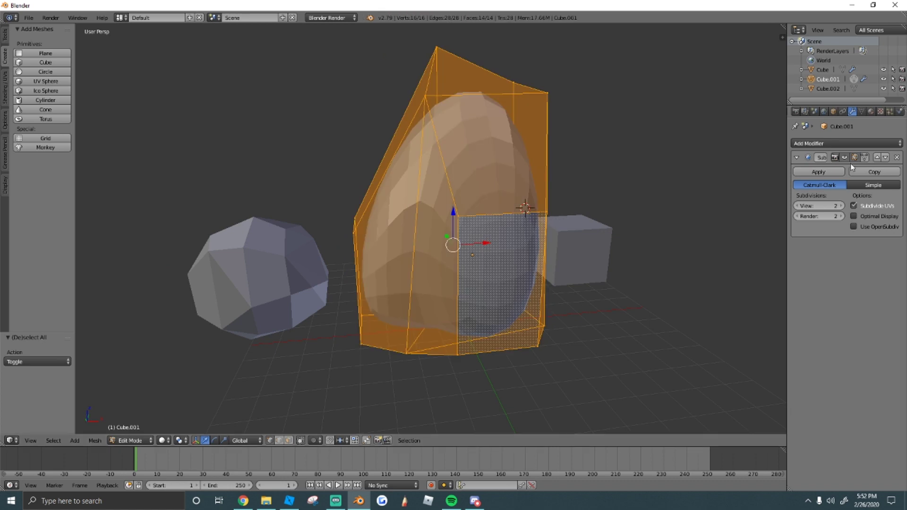
click(834, 172)
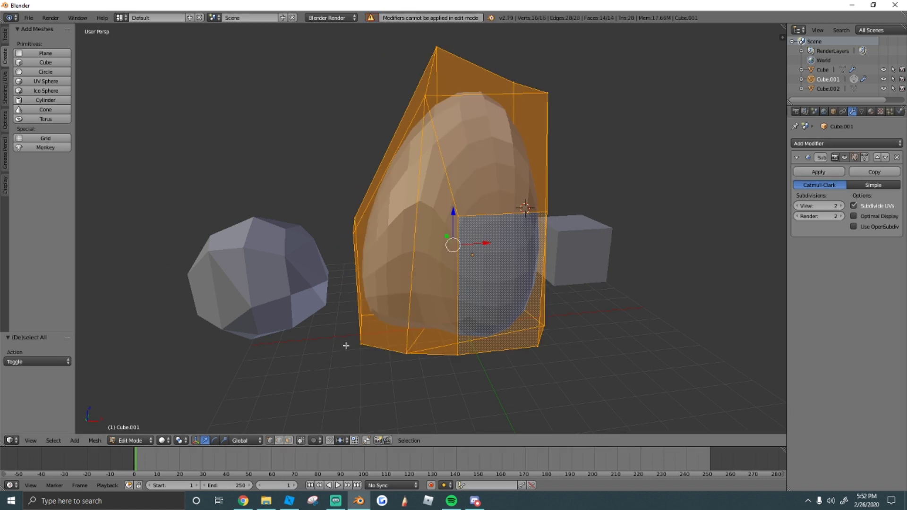
Apply the Subdivision Surface modifier in Object Mode and add a Decimate modifier with a ratio of 0.1514.
key(Tab)
click(818, 172)
click(845, 144)
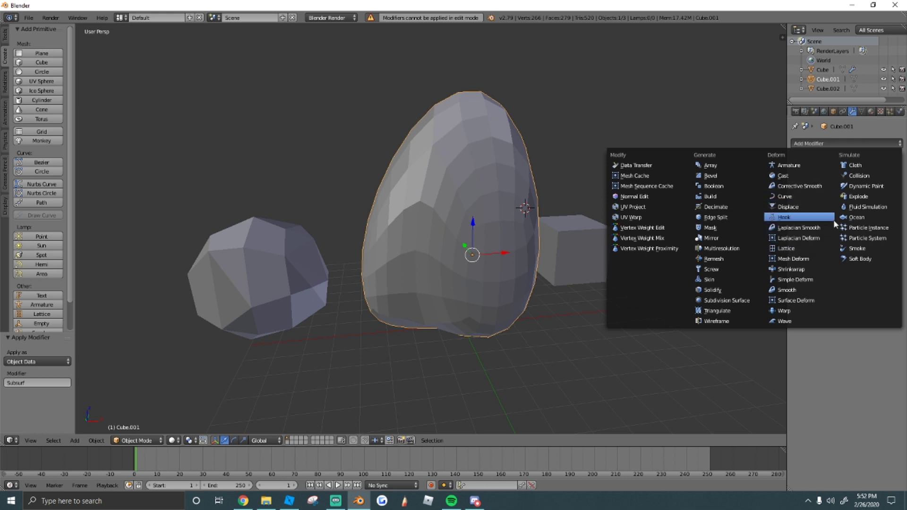
click(721, 207)
drag(841, 192, 753, 193)
Scale the tall middle rock to 0.923 along the global X axis.
key(shift+f)
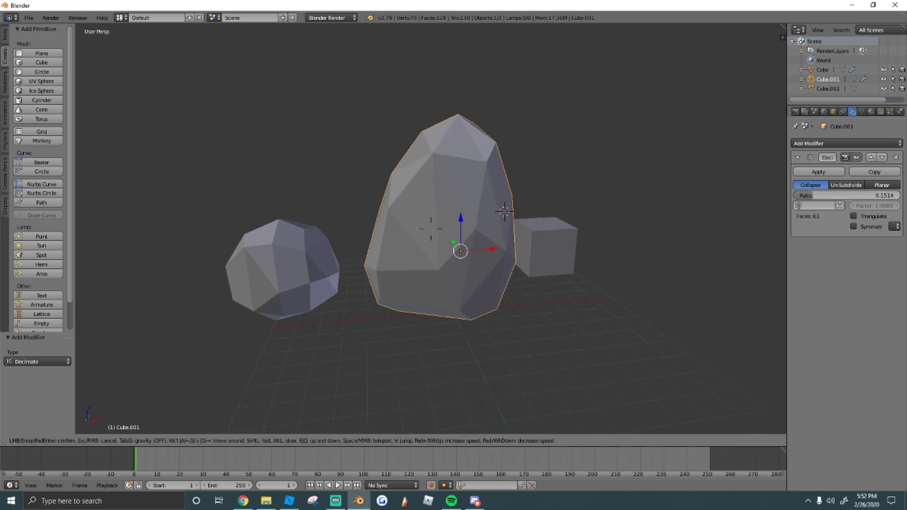
key(d)
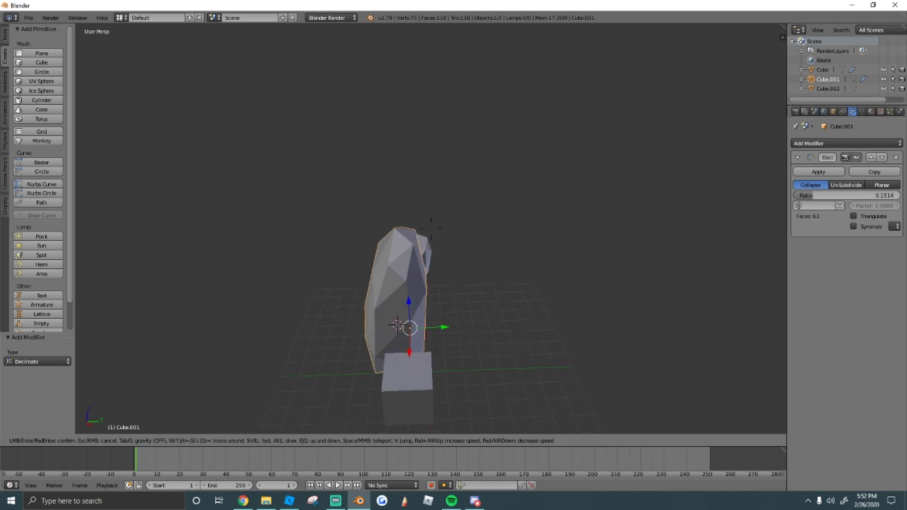
key(w)
click(431, 230)
key(s)
key(x)
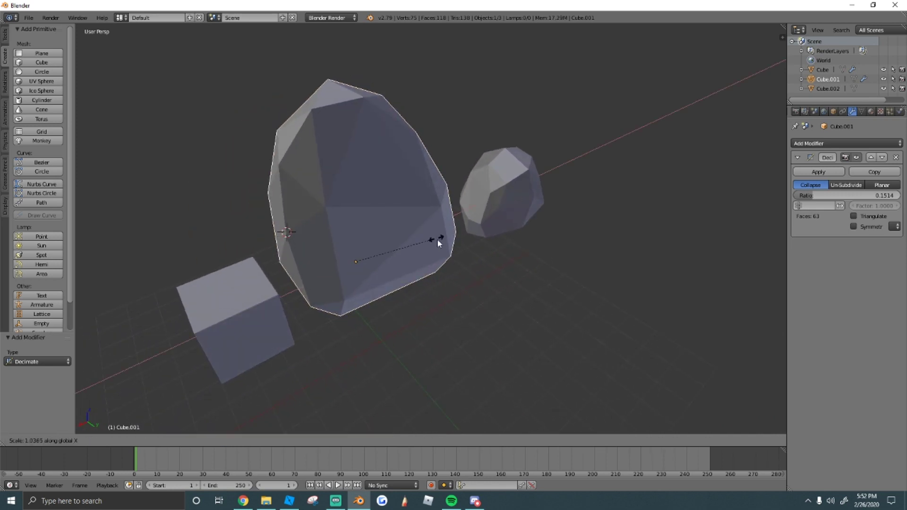
click(426, 239)
Adjust the tall rock's scale slightly along Z and rotate it -5.35° about the global Y axis.
key(s)
key(z)
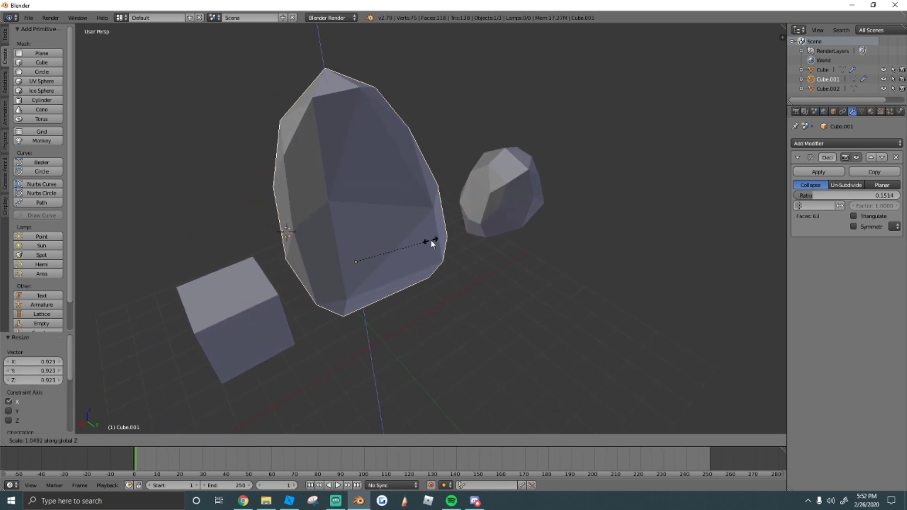
click(423, 239)
key(r)
key(y)
click(427, 245)
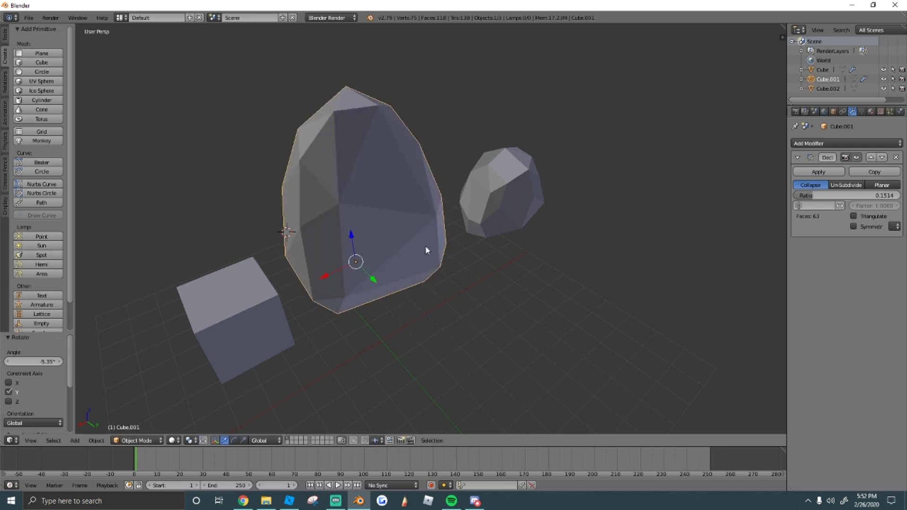
Thicken the tall rock along the global Y axis by a factor of 1.445.
key(s)
key(y)
click(456, 283)
Resize the tall rock uniformly, shift it along X towards the round rock and deselect everything.
middle_drag(456, 284, 431, 228)
key(s)
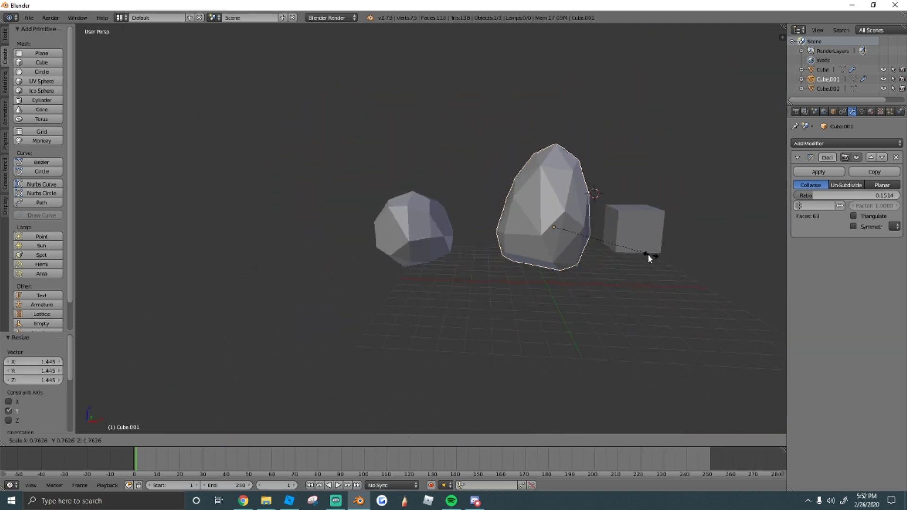
click(574, 228)
drag(586, 228, 557, 230)
key(s)
click(587, 236)
key(a)
middle_drag(556, 226, 431, 232)
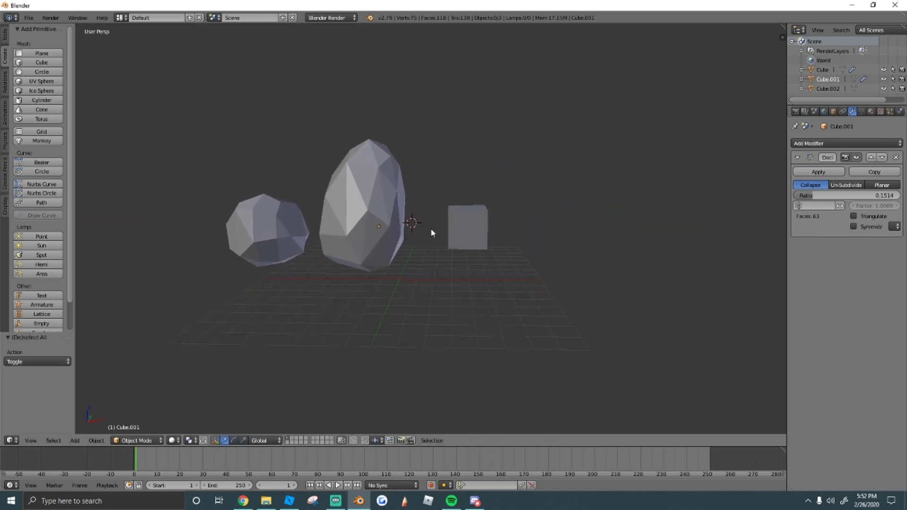
Select the remaining cube and add a Subdivision Surface modifier with view subdivisions set to 2.
right_click(478, 226)
key(shift+f)
key(w)
key(e)
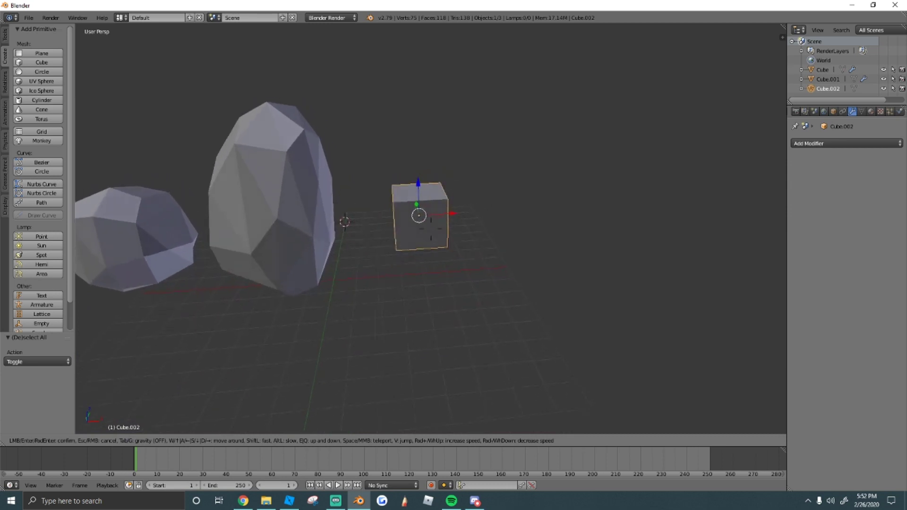
key(w)
click(431, 229)
click(846, 143)
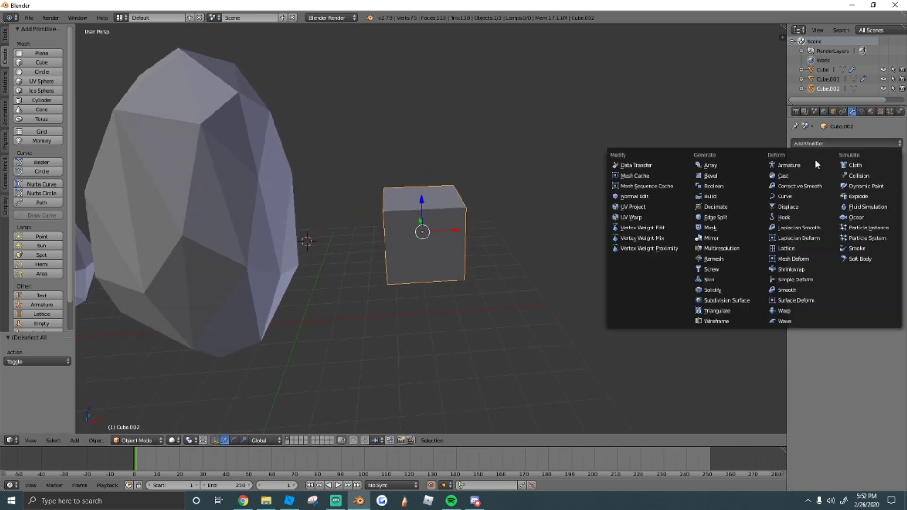
click(722, 301)
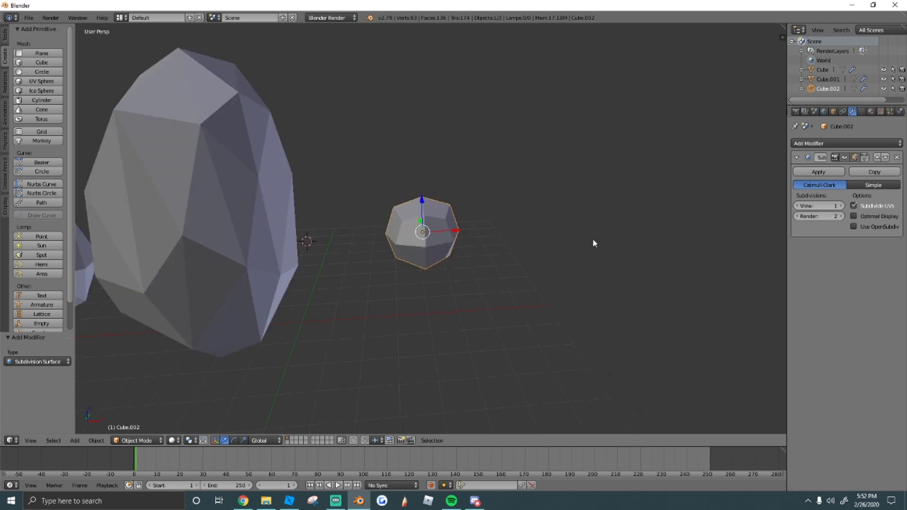
drag(819, 206, 828, 206)
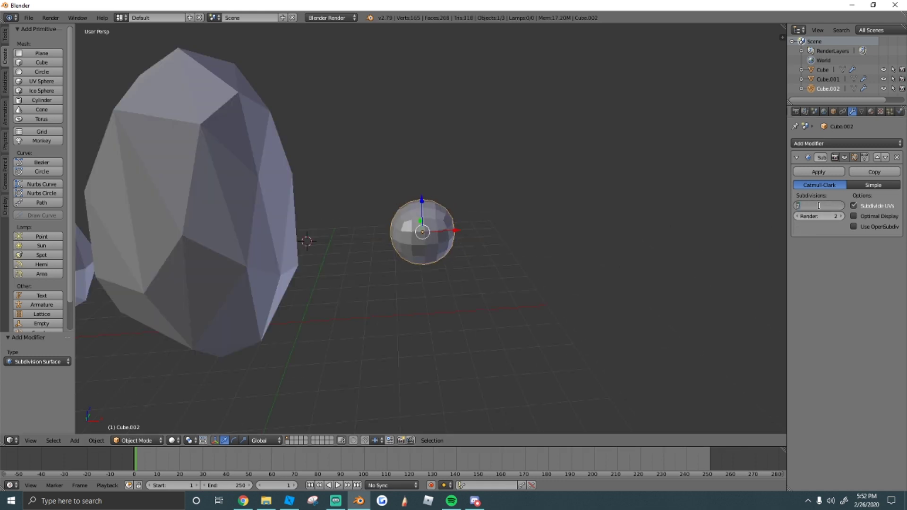
Apply the small rock's Subdivision Surface modifier and add a Decimate modifier with a ratio of 0.1514.
click(715, 200)
click(817, 172)
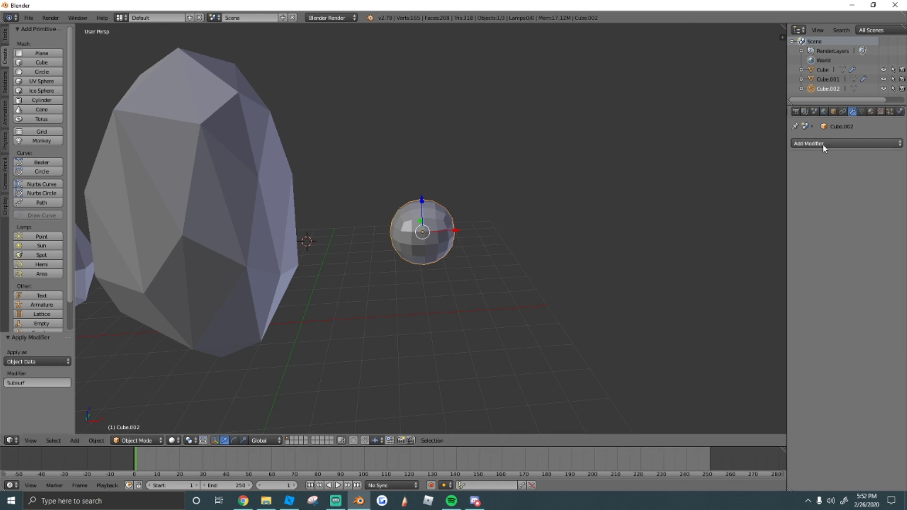
click(823, 144)
click(730, 209)
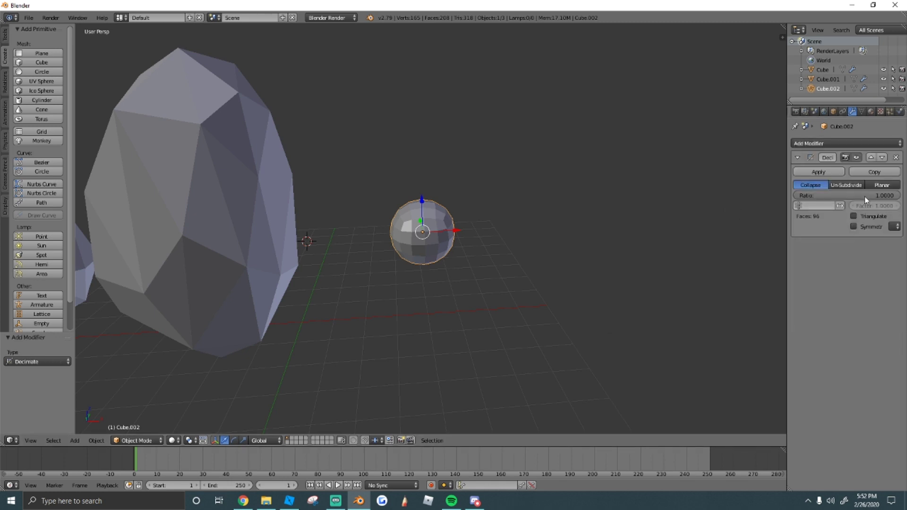
drag(865, 197, 809, 195)
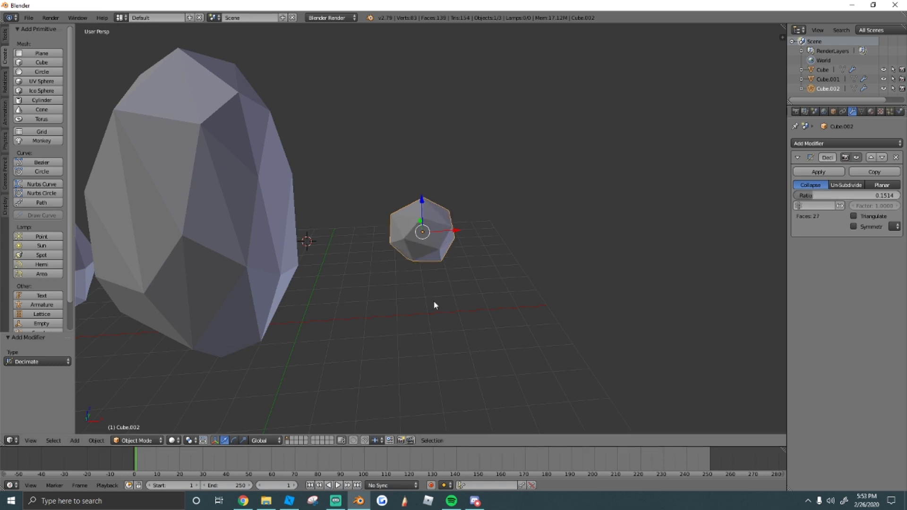
Tune the small rock's Decimate ratio to about 0.31.
middle_drag(547, 245, 436, 233)
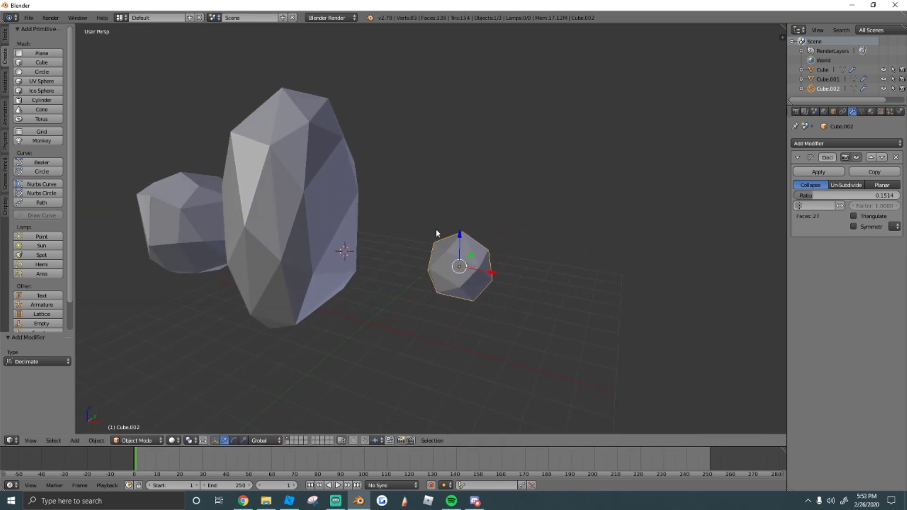
drag(806, 195, 806, 195)
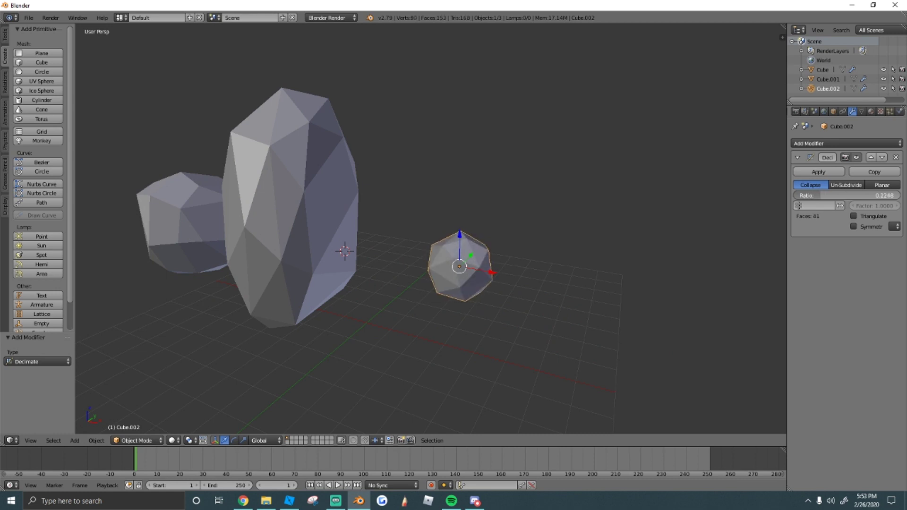
drag(845, 196, 846, 196)
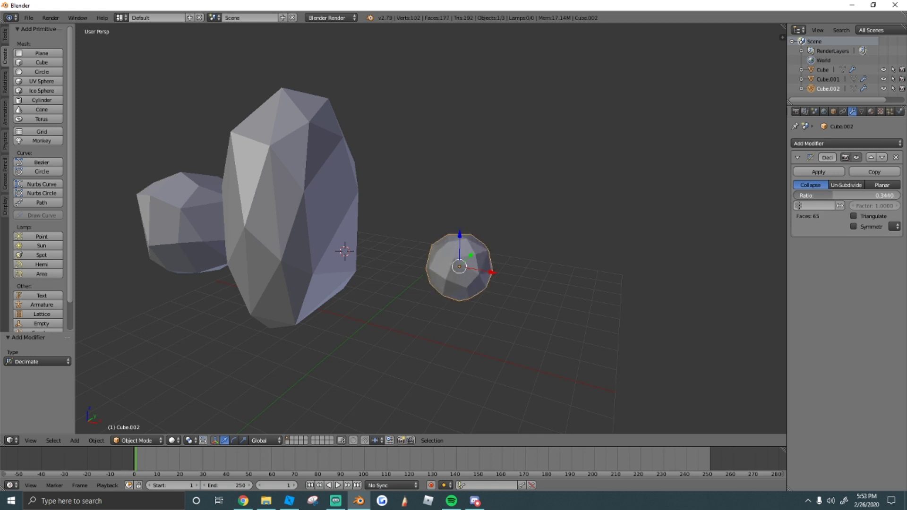
click(121, 440)
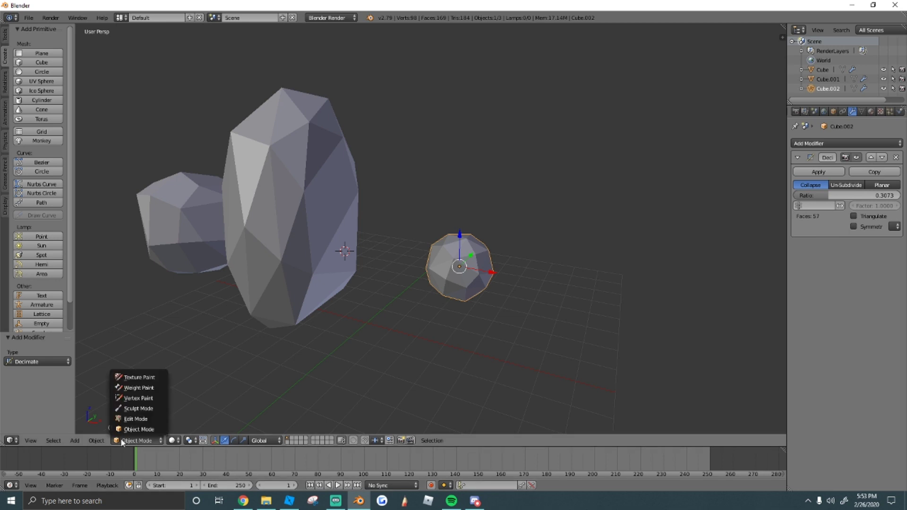
Clear the selection and select only the tall middle rock, leaving it in place.
key(shift+f)
key(a)
click(431, 228)
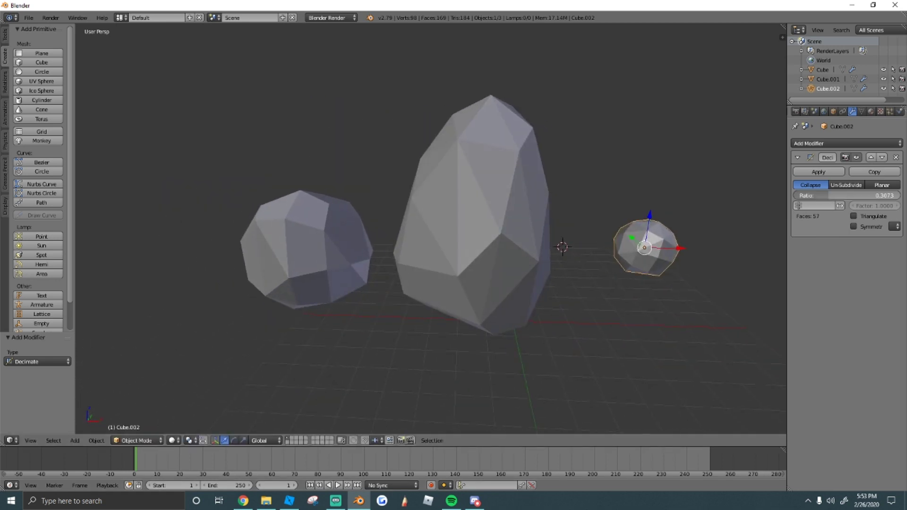
key(a)
key(a)
key(a)
right_drag(426, 194, 415, 193)
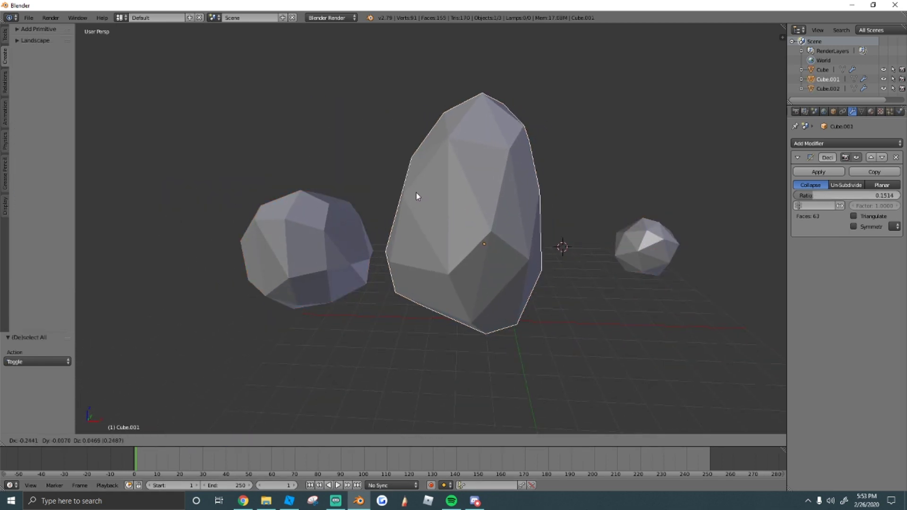
right_click(410, 191)
Export the whole scene as a Wavefront OBJ file named untitled.obj.
click(29, 17)
mouse_move(44, 208)
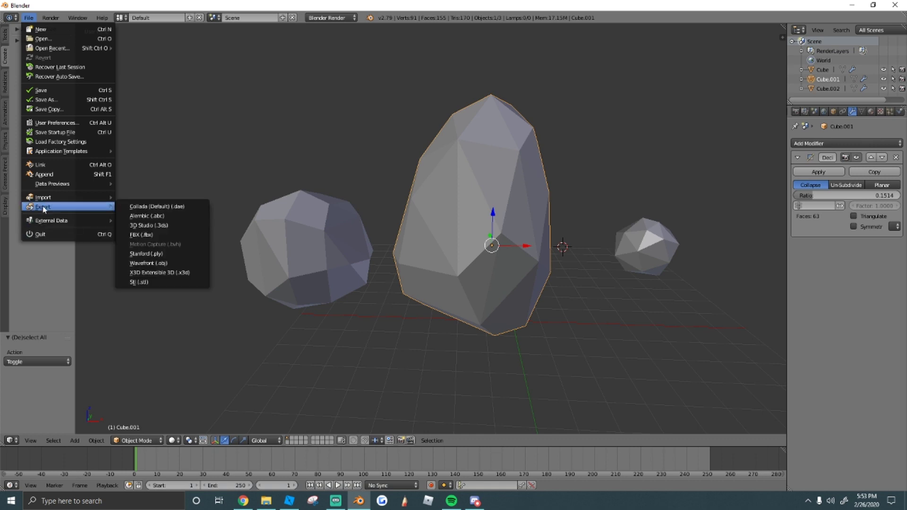
click(152, 263)
click(883, 45)
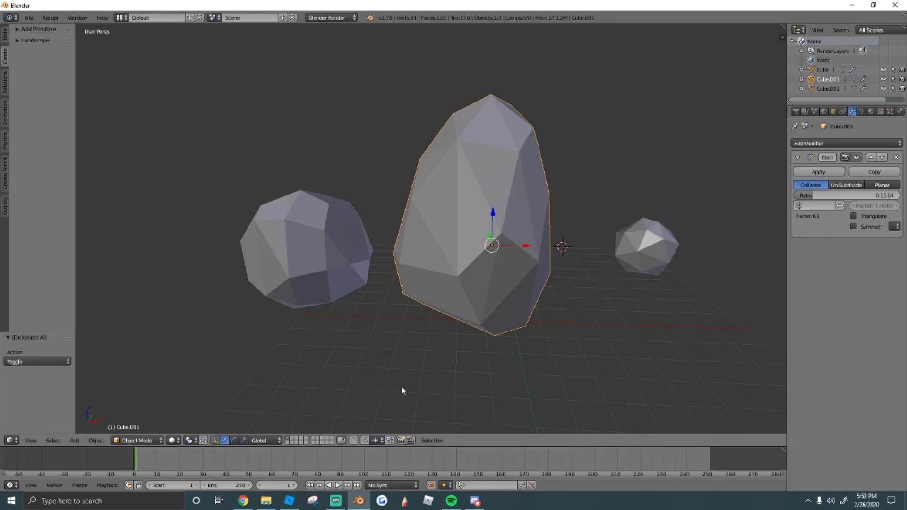
Switch to Roblox Studio, duplicate the rounded grey rock MeshPart and place the copy in front of the existing rocks.
click(289, 501)
click(405, 279)
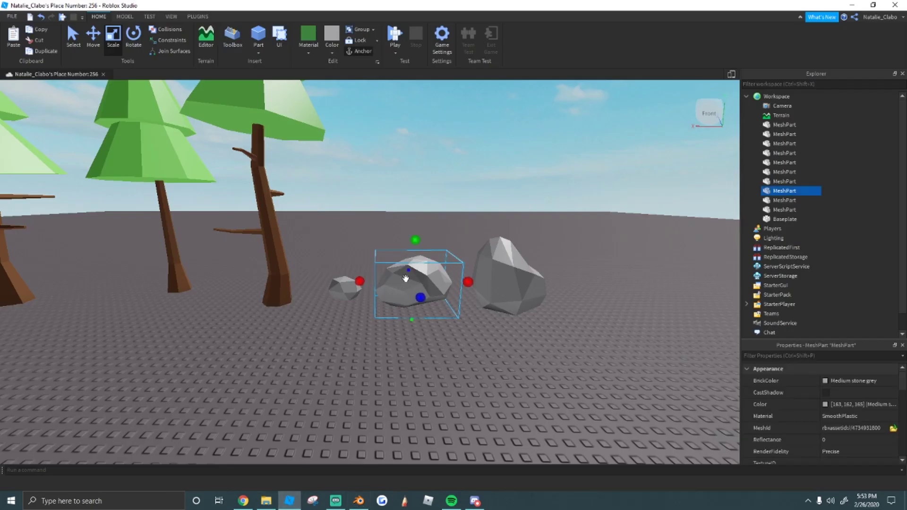
key(ctrl+v)
drag(411, 251, 401, 384)
right_drag(487, 366, 512, 364)
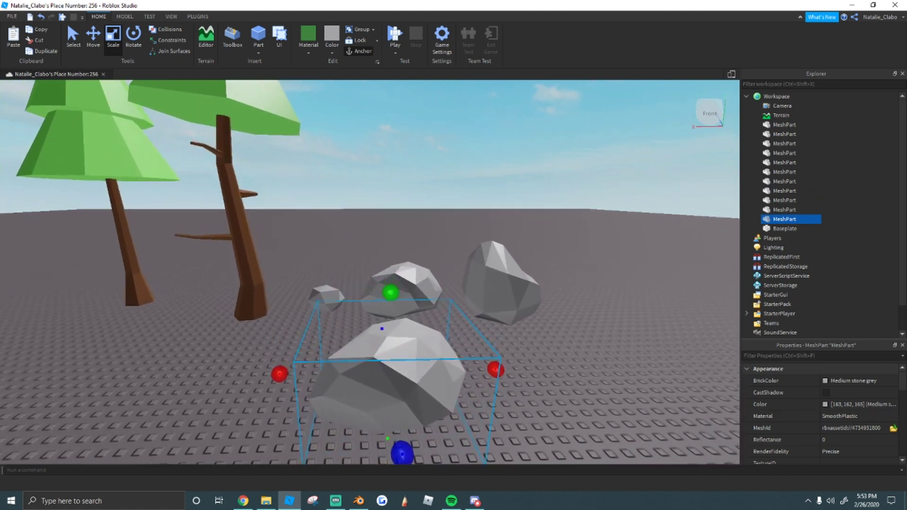
Load the untitled mesh file into the duplicated MeshPart without moving it to the file's stored location.
click(893, 428)
scroll(324, 237, down, 10)
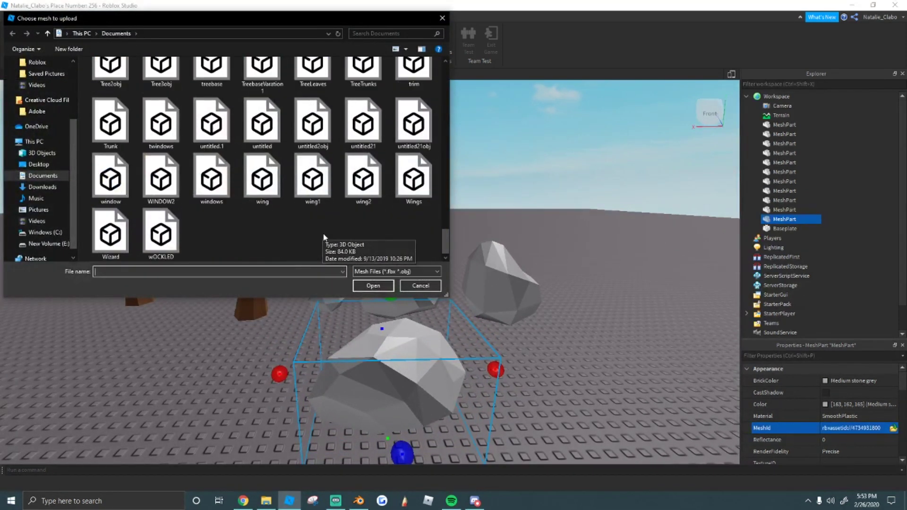
click(262, 124)
click(373, 286)
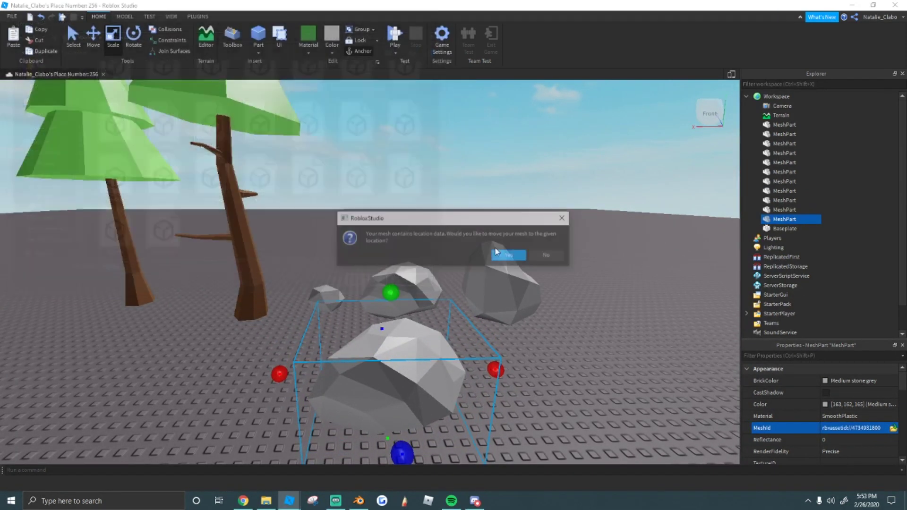
click(547, 256)
right_drag(505, 308, 504, 317)
scroll(503, 318, down, 3)
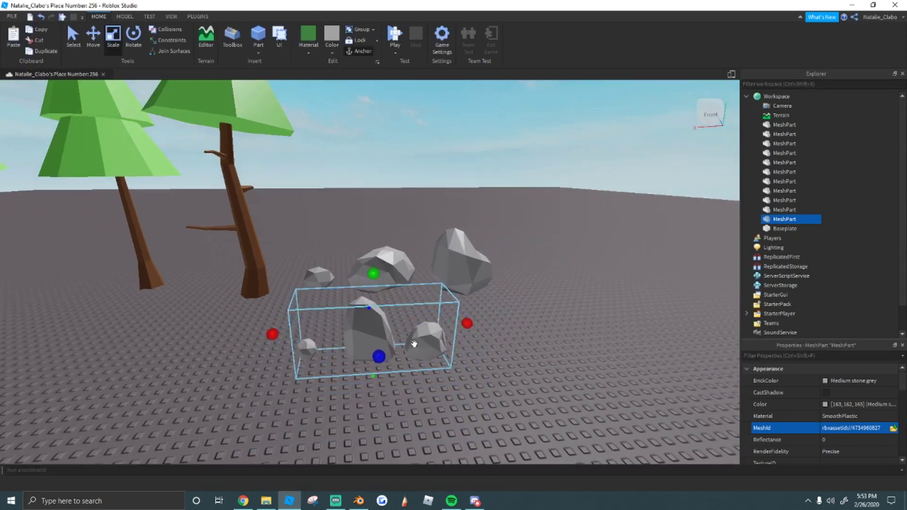
Reposition the imported three-rock mesh on the baseplate and rotate it in four steps.
drag(415, 343, 389, 362)
key(ctrl+r)
key(ctrl+r)
key(ctrl+r)
key(ctrl+r)
right_drag(389, 363, 390, 362)
scroll(389, 362, up, 1)
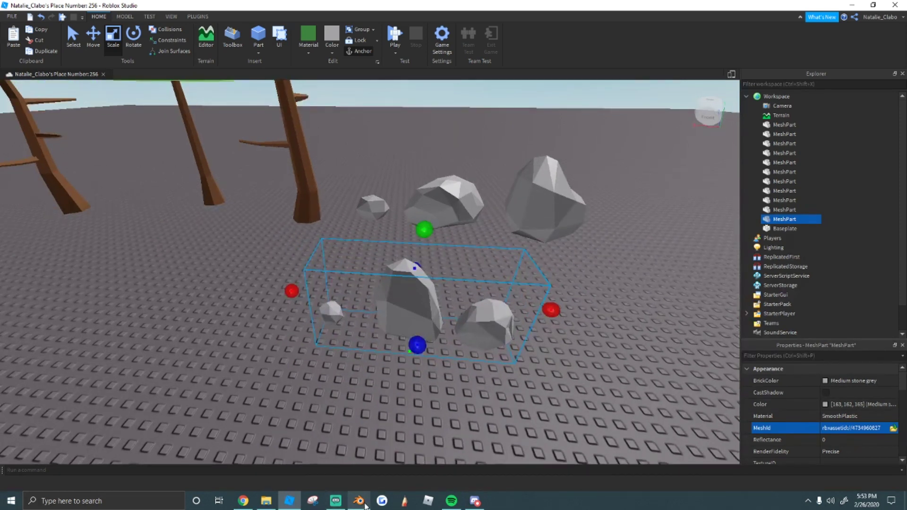
Switch back to Blender and re-export only the selected tall rock as Wavefront OBJ, overwriting untitled.obj.
click(358, 501)
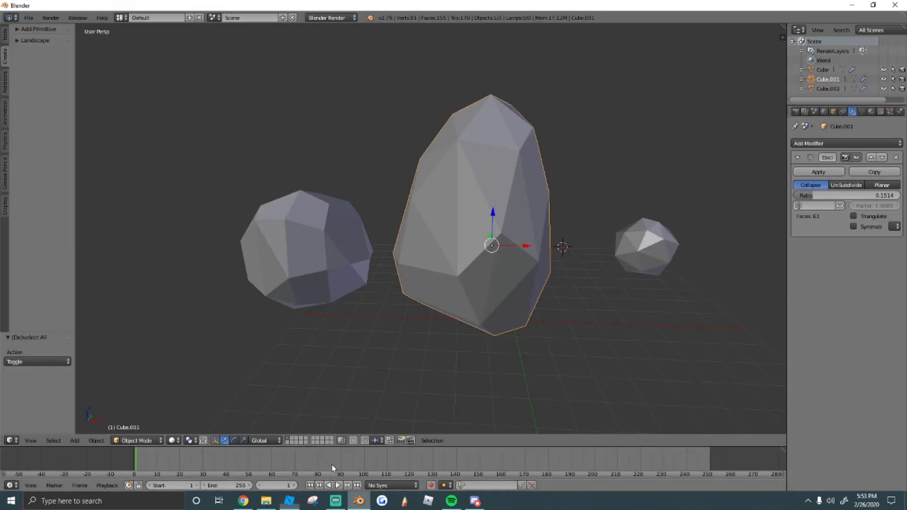
click(27, 18)
mouse_move(69, 209)
click(156, 270)
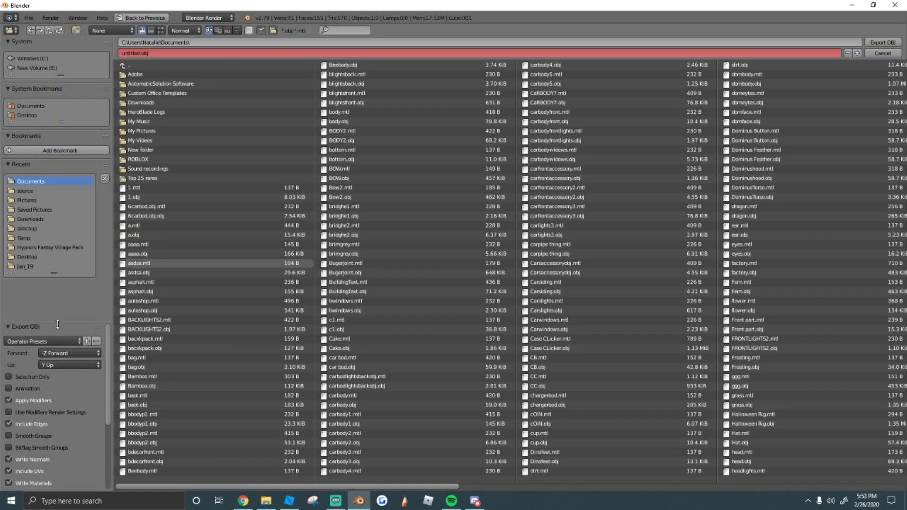
click(881, 43)
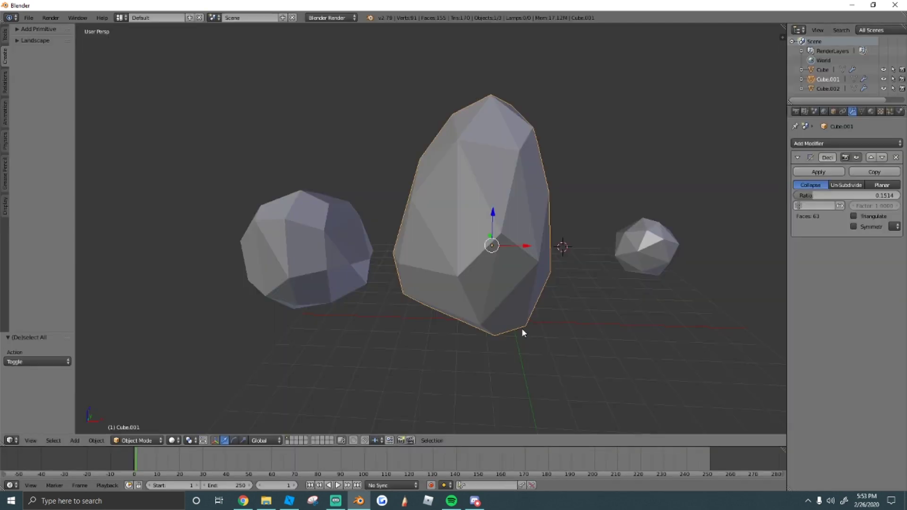
Return to Roblox Studio and reload the untitled mesh into the duplicated MeshPart, declining to move it to the file's location.
click(289, 501)
click(893, 427)
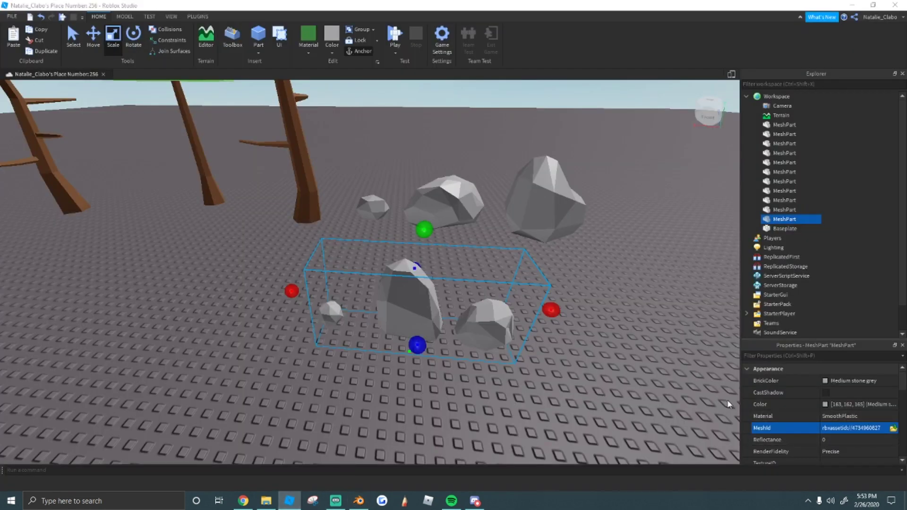
double_click(262, 178)
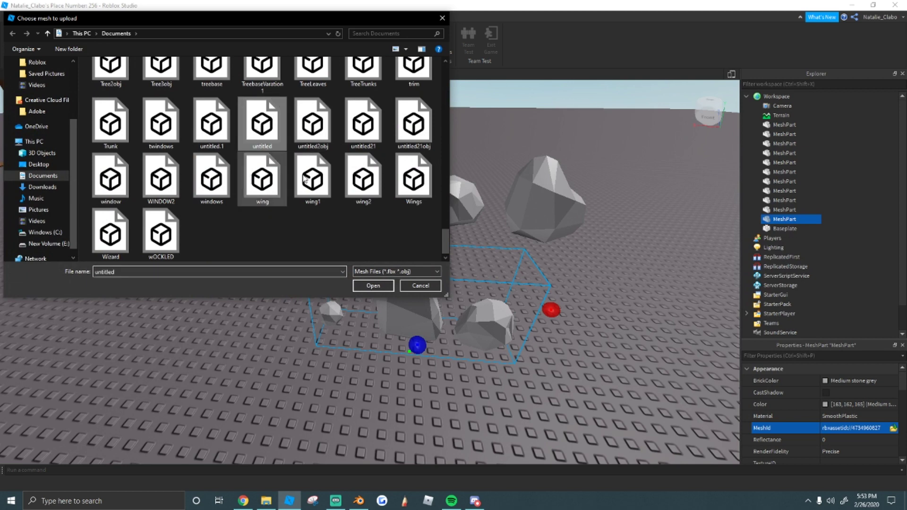
click(547, 258)
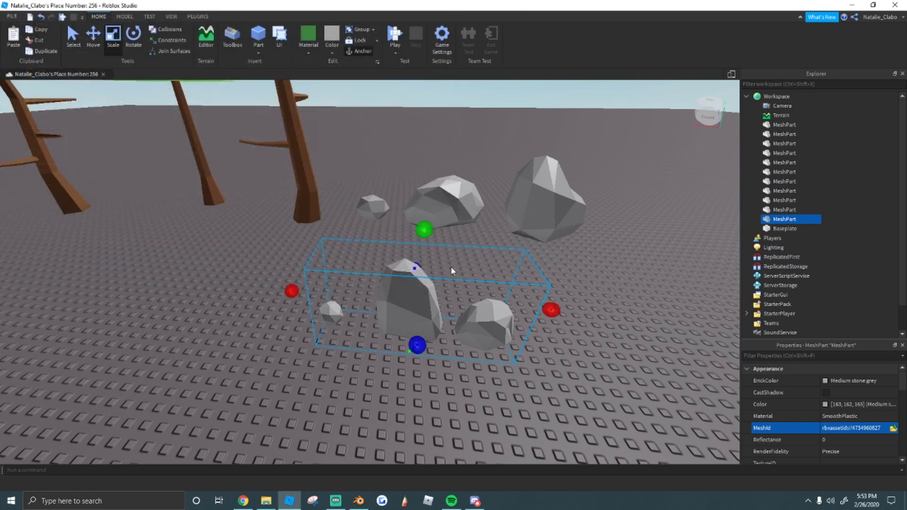
Move the imported tall rock into the row beside the other rocks and deselect it.
drag(477, 298, 348, 213)
scroll(407, 199, down, 2)
scroll(351, 215, down, 1)
drag(406, 207, 391, 208)
scroll(310, 290, down, 4)
click(310, 289)
right_drag(310, 290, 301, 283)
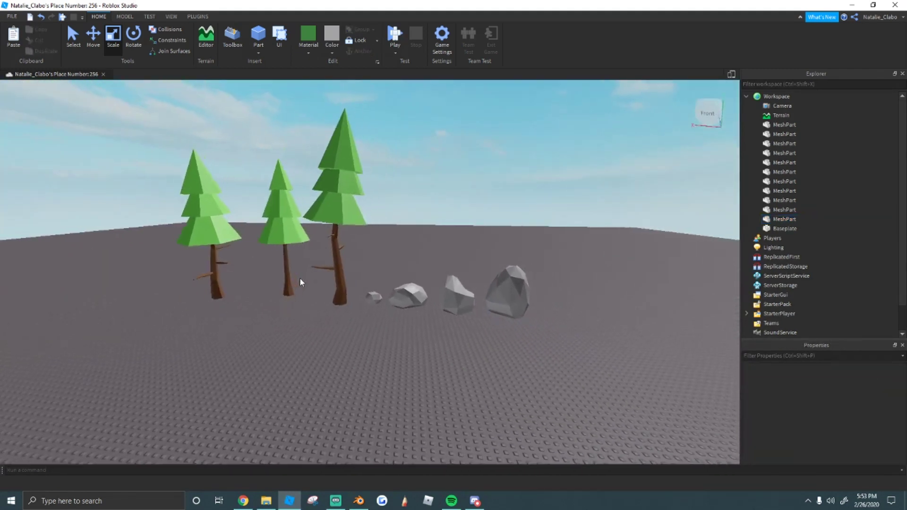
Box-select the trees to present them as a group and clear the selection.
scroll(300, 282, down, 2)
drag(83, 123, 487, 371)
click(403, 359)
scroll(403, 359, up, 1)
scroll(168, 251, up, 3)
right_drag(168, 251, 172, 245)
drag(129, 129, 321, 317)
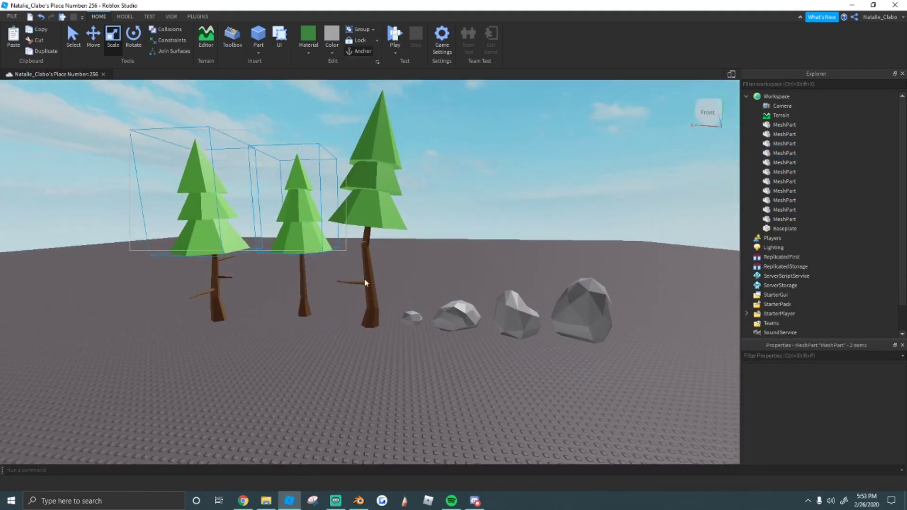
scroll(354, 324, down, 2)
click(392, 342)
Box-select the four rocks, clear the selection and view the rocks together with the trees.
key(d)
drag(373, 270, 697, 361)
scroll(529, 321, down, 2)
drag(513, 318, 476, 329)
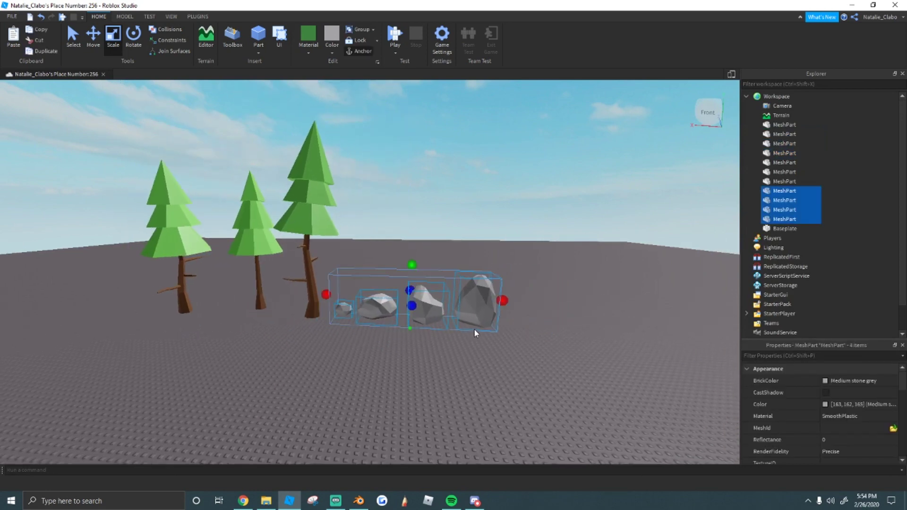
click(434, 352)
key(w)
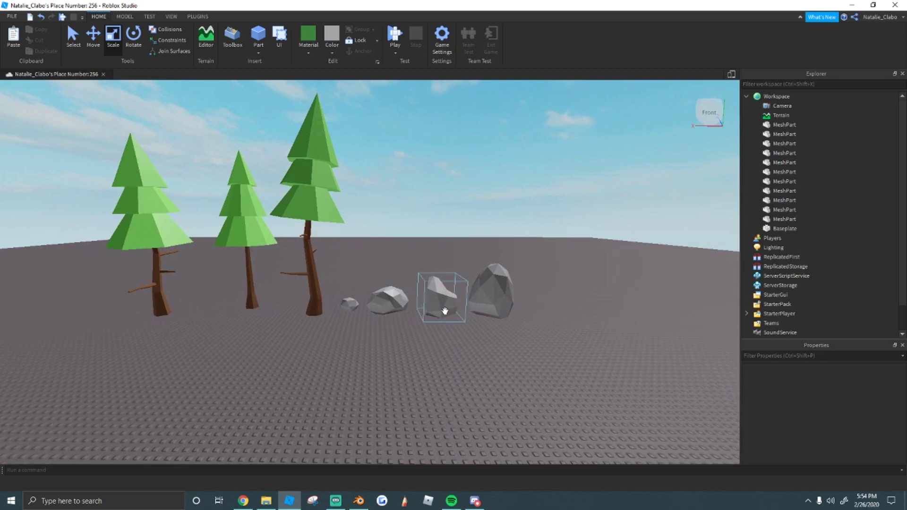
right_drag(445, 310, 447, 302)
key(w)
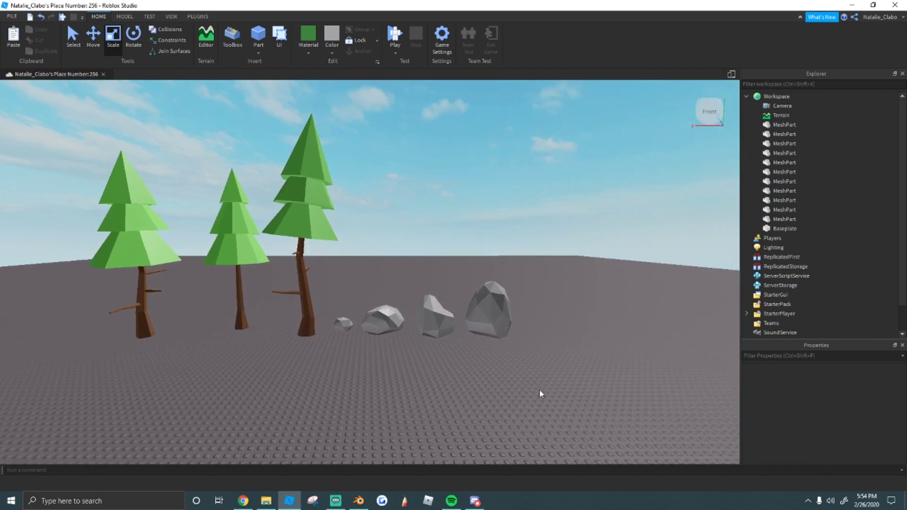